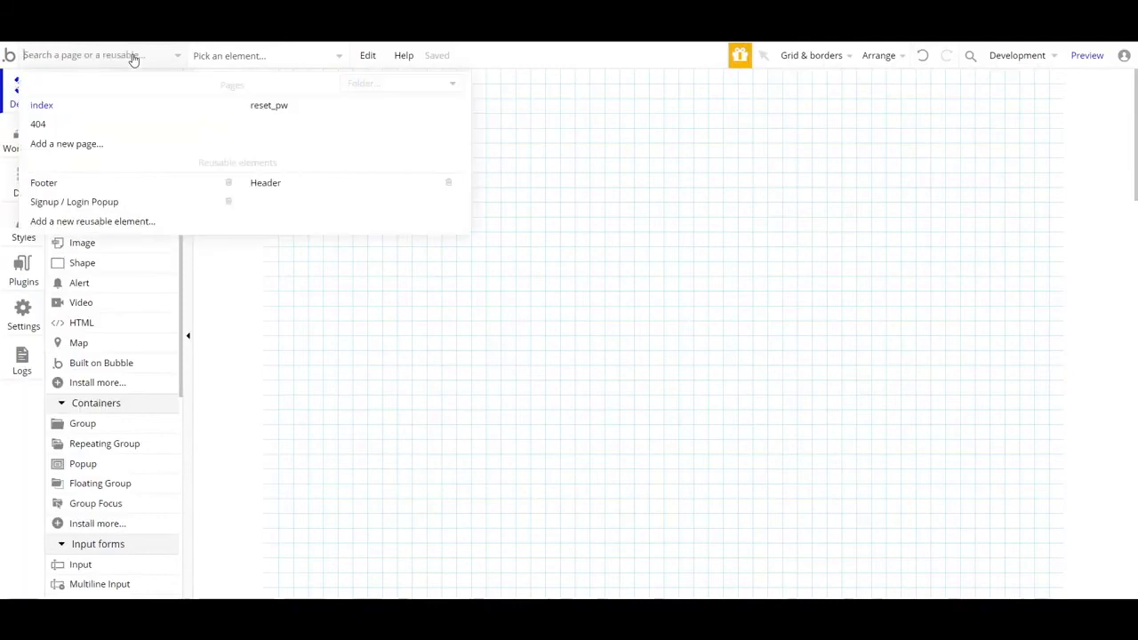
View the existing 404 page and the reset_pw page
{"action": "mouse_move", "coordinate": [60, 110]}
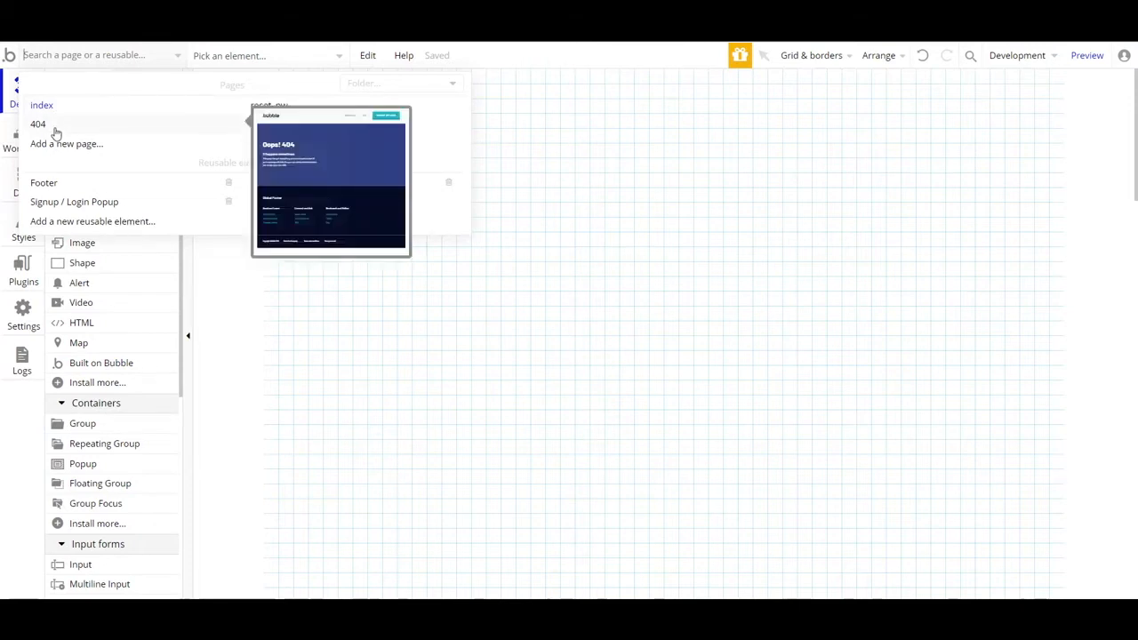
{"action": "left_click", "coordinate": [55, 133]}
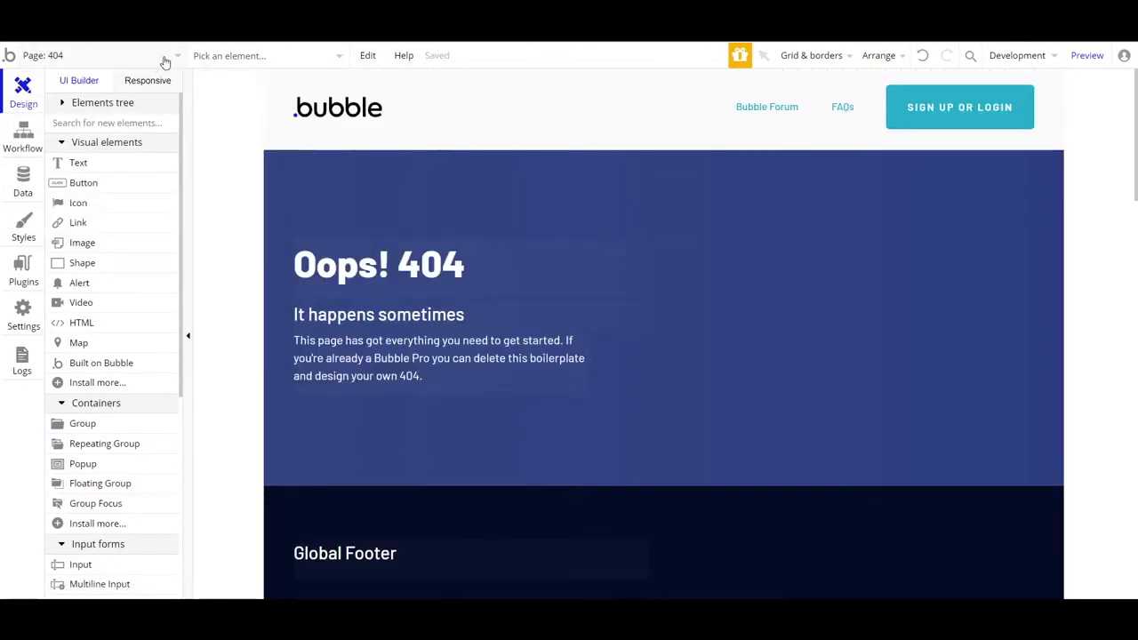
{"action": "left_click", "coordinate": [165, 59]}
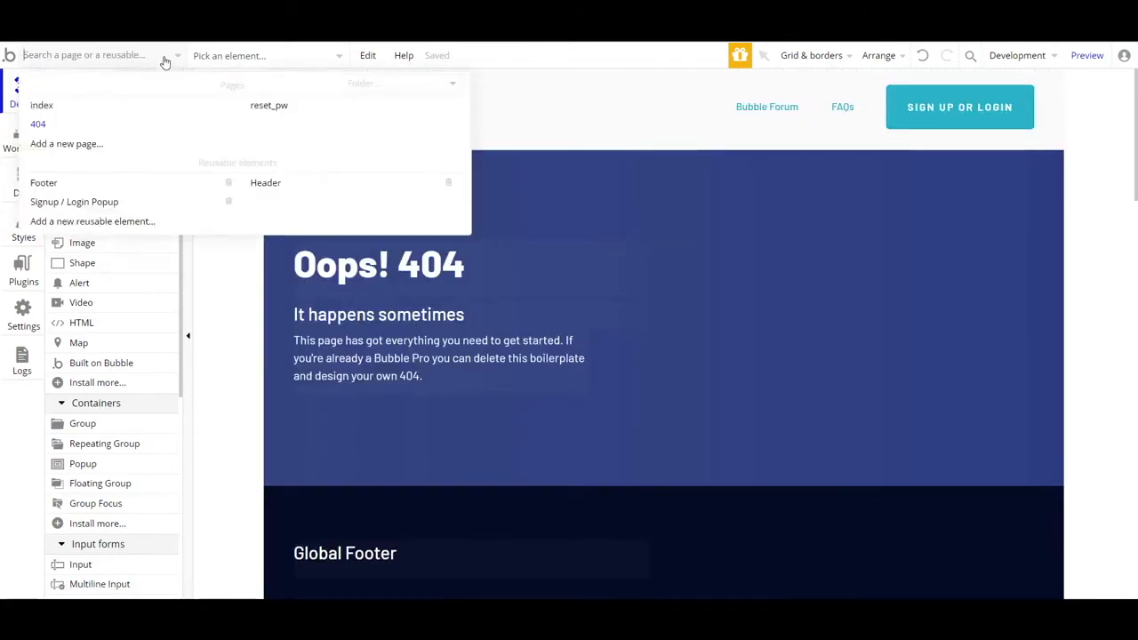
{"action": "left_click", "coordinate": [277, 114]}
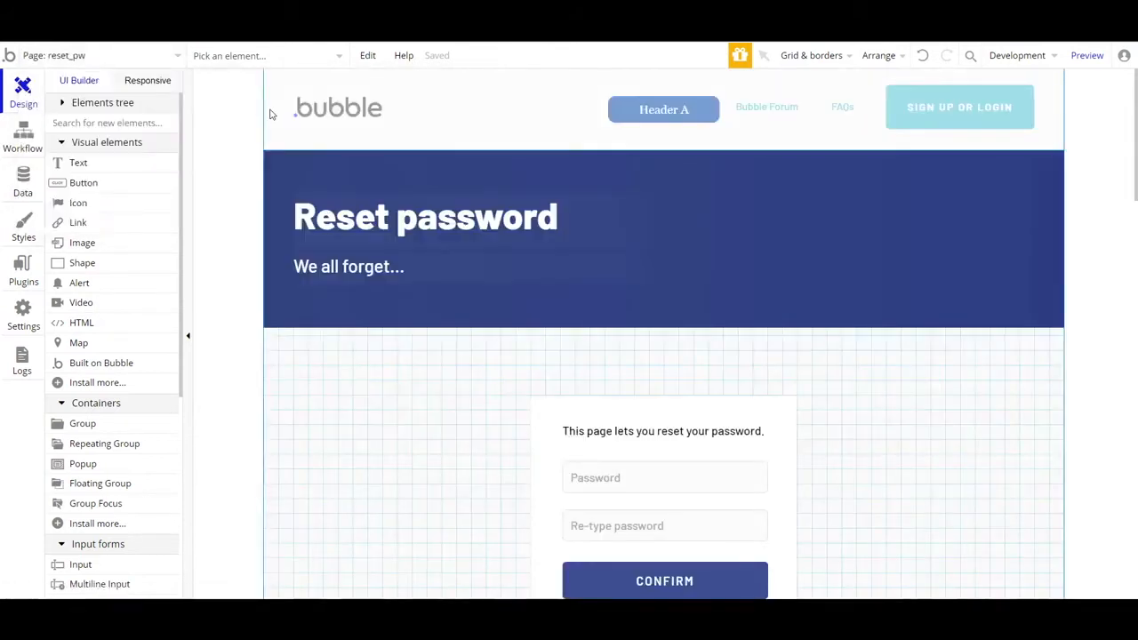
Create a new page named page2 without cloning an existing page
{"action": "left_click", "coordinate": [133, 55]}
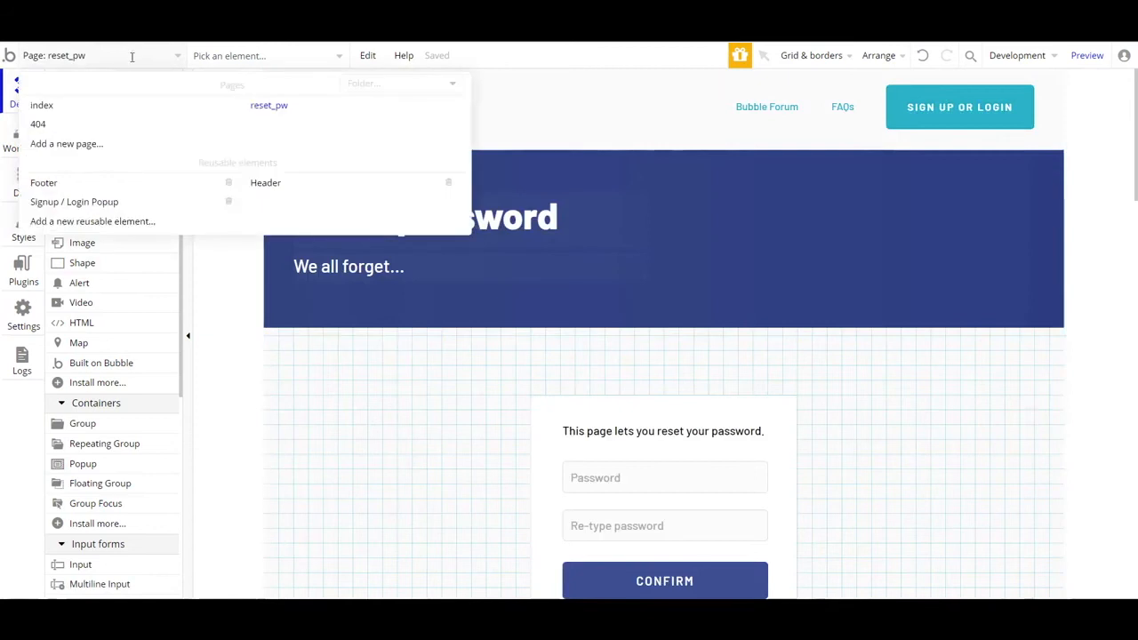
{"action": "left_click", "coordinate": [84, 148]}
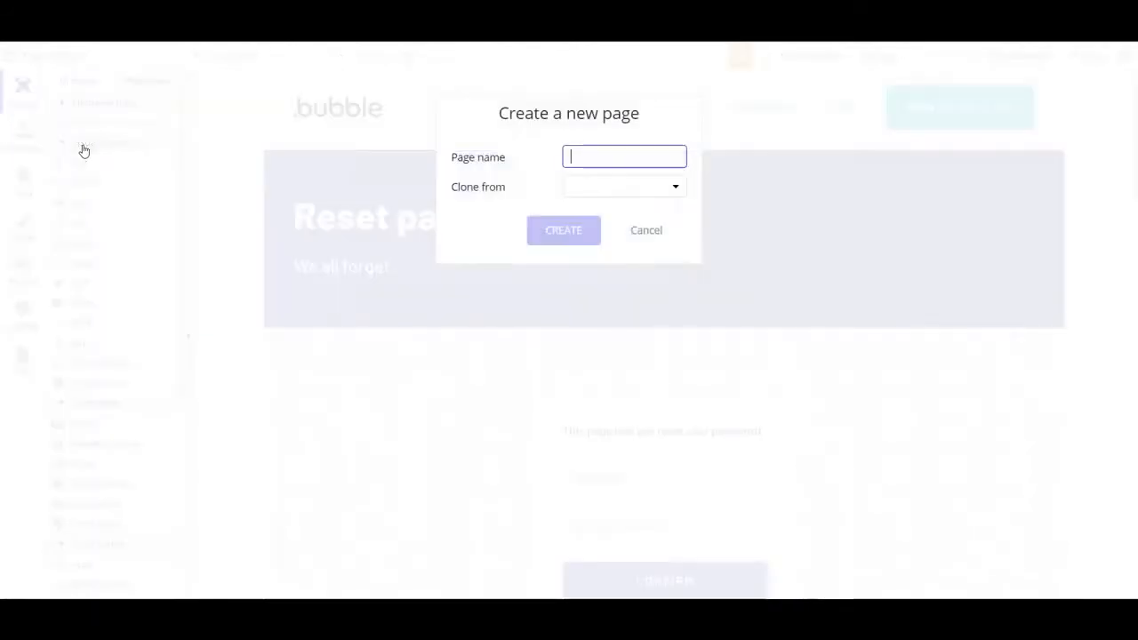
{"action": "type", "text": "page2"}
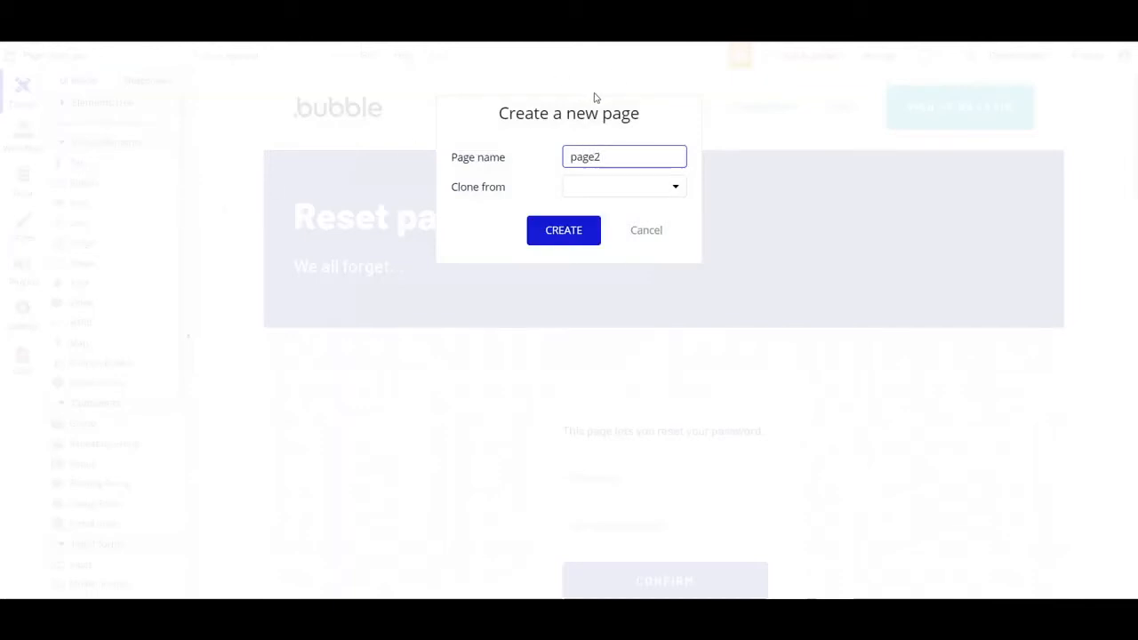
{"action": "left_click", "coordinate": [672, 192]}
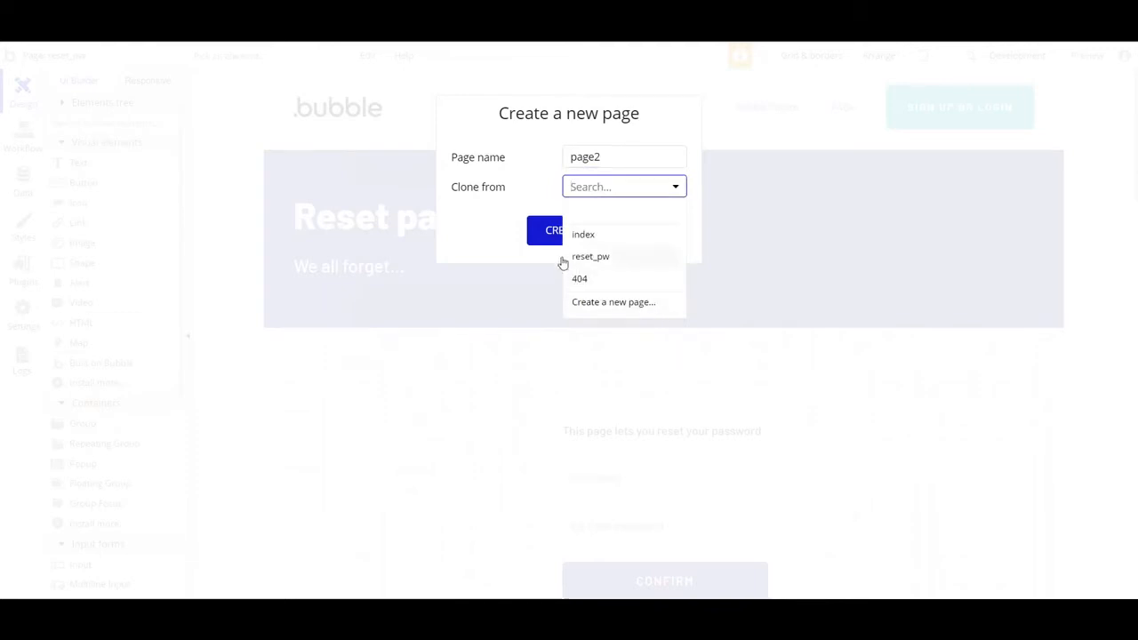
{"action": "left_click", "coordinate": [507, 209]}
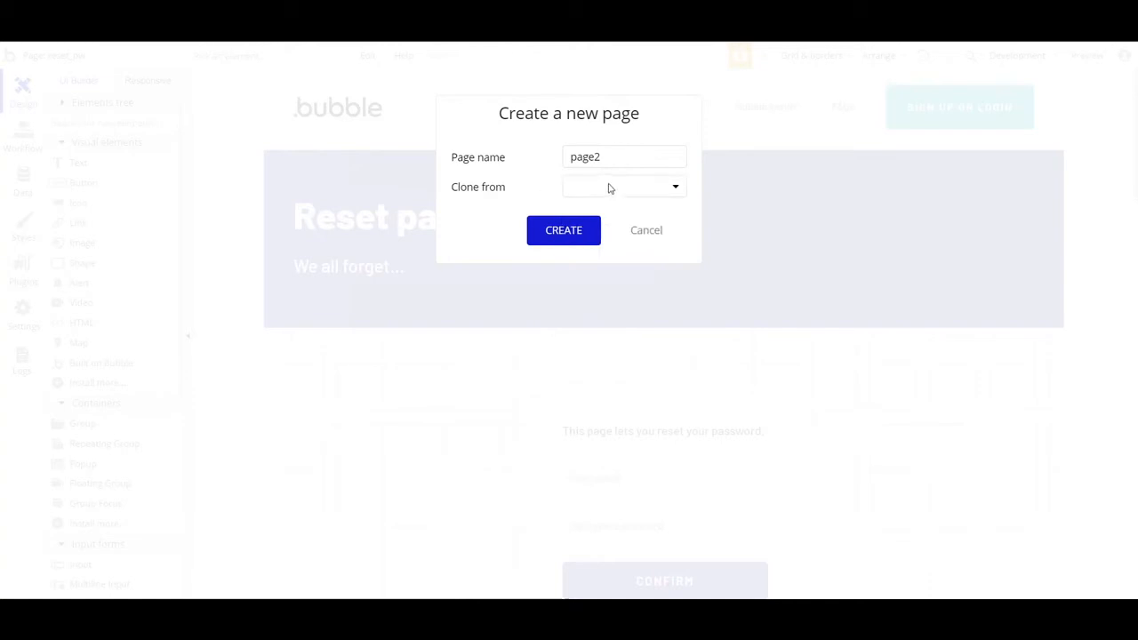
{"action": "left_click", "coordinate": [565, 232]}
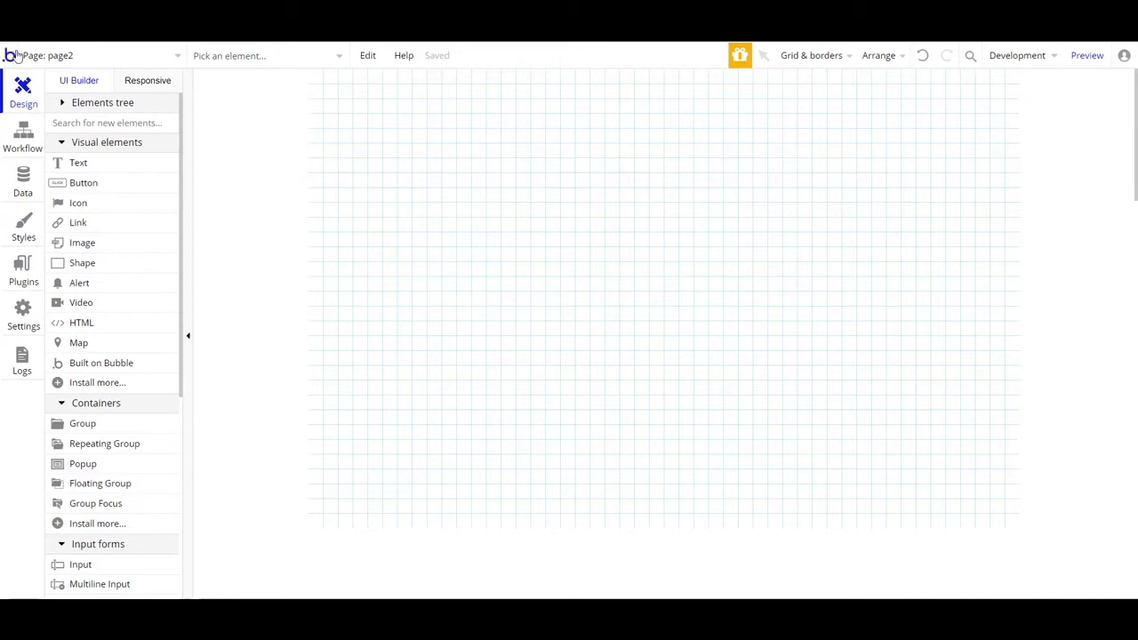
Place a 400 by 250 group near the middle of page2 and view the page's element list
{"action": "left_click", "coordinate": [246, 55]}
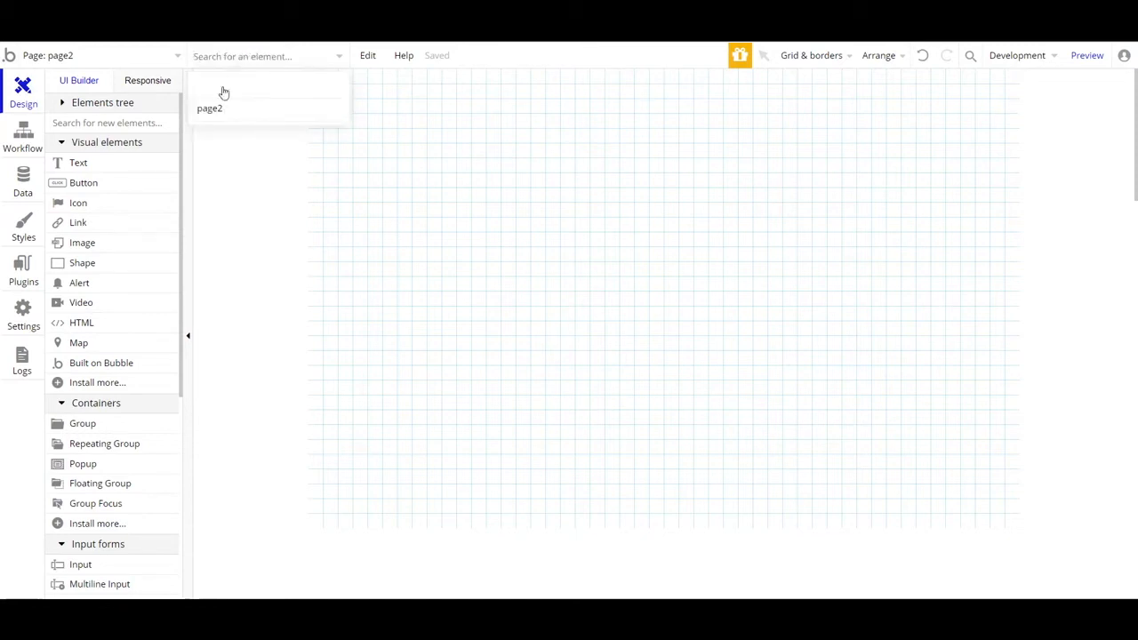
{"action": "left_click", "coordinate": [291, 134]}
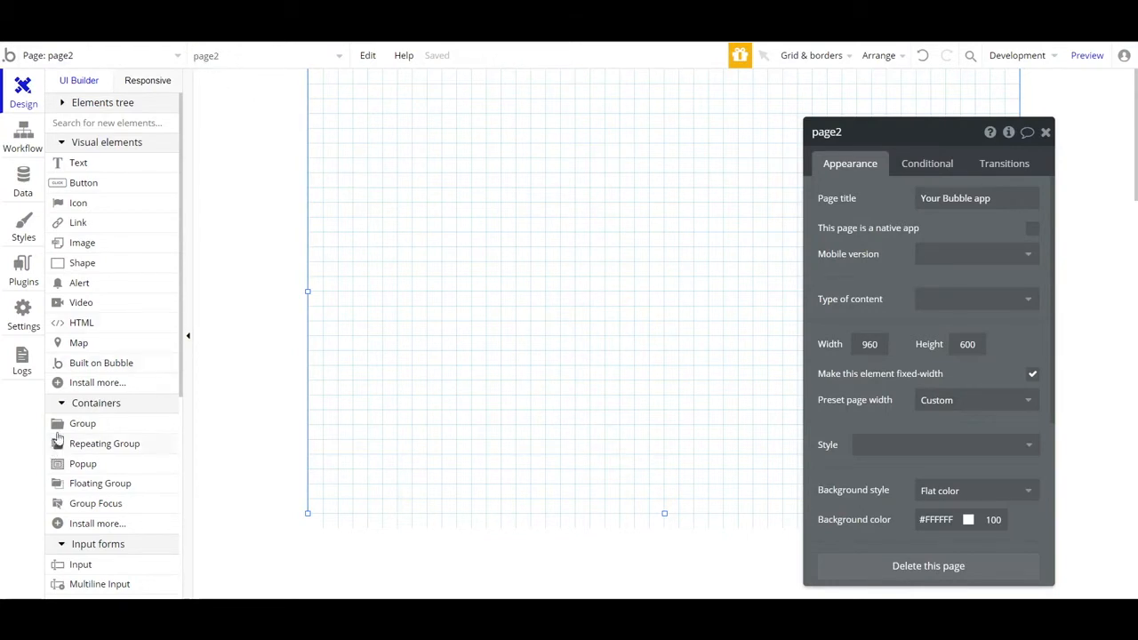
{"action": "left_click_drag", "start_coordinate": [74, 425], "coordinate": [424, 211]}
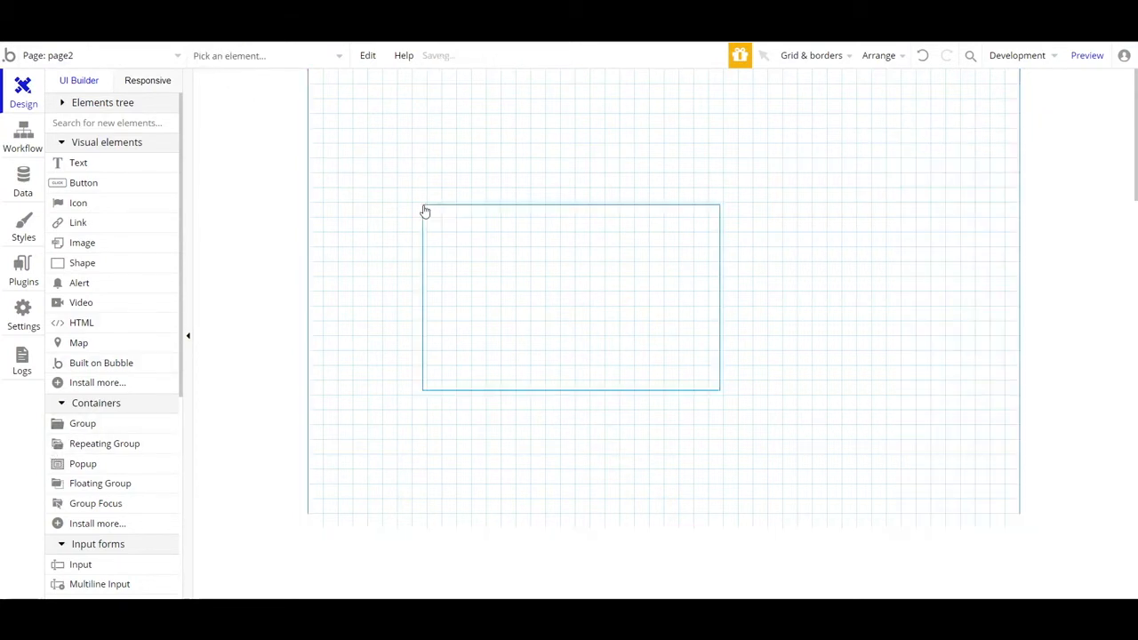
{"action": "left_click", "coordinate": [289, 55]}
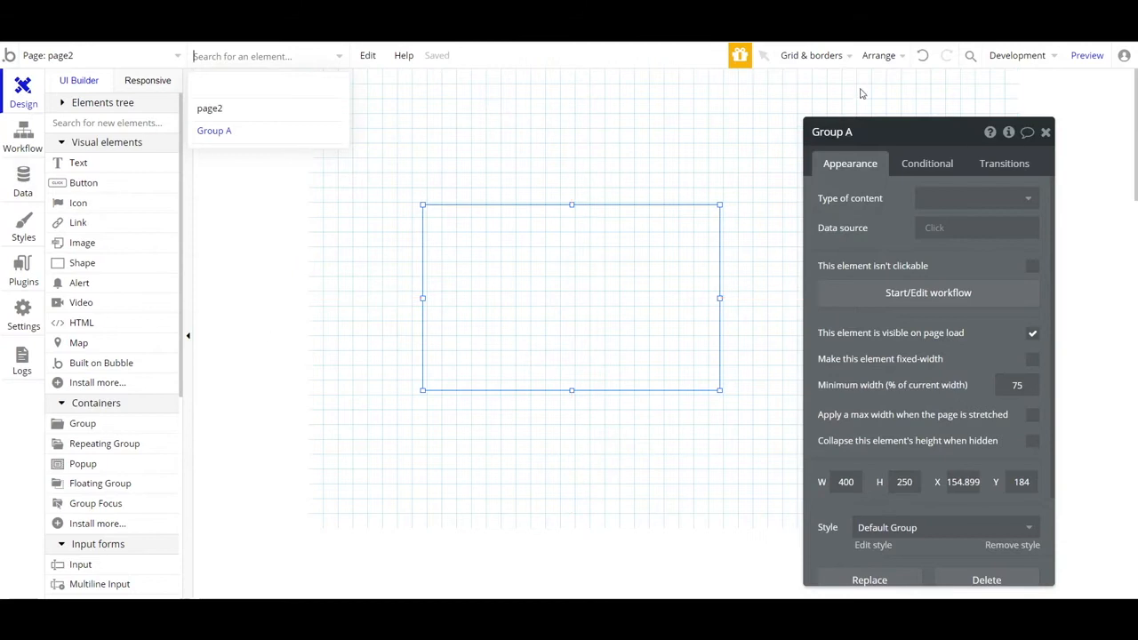
Delete the group from page2
{"action": "right_click", "coordinate": [673, 265]}
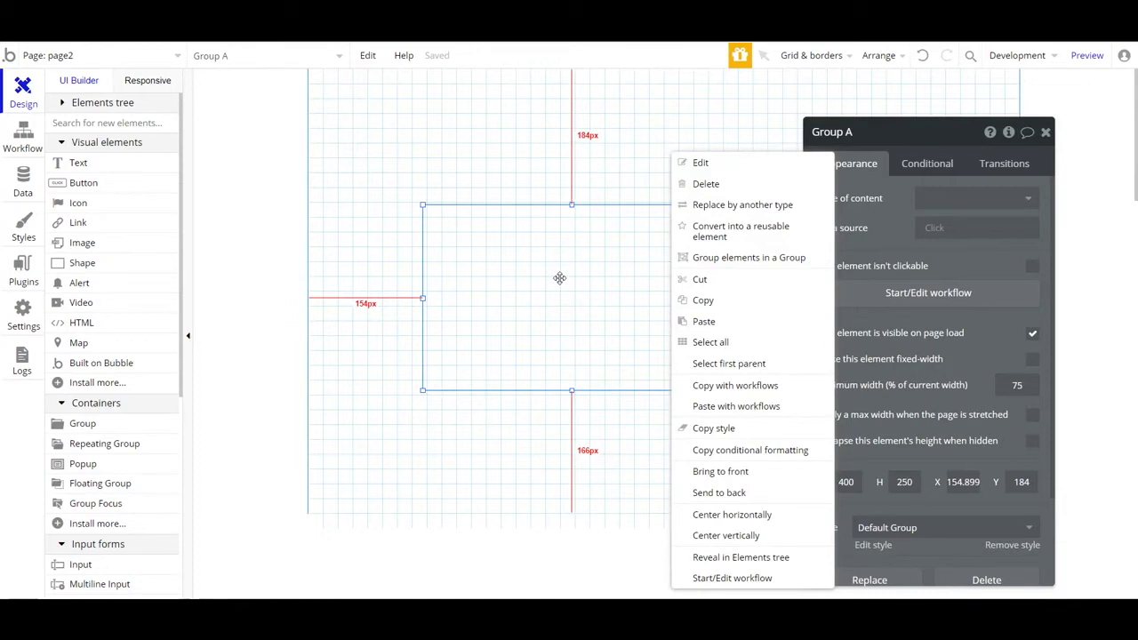
{"action": "left_click", "coordinate": [706, 184]}
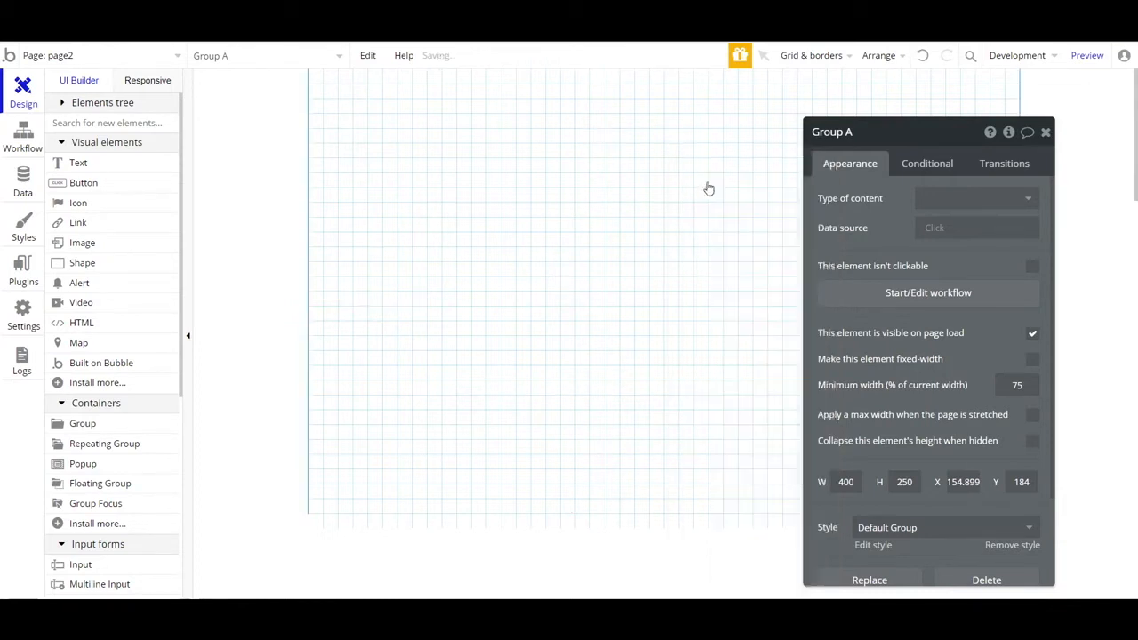
{"action": "left_click", "coordinate": [367, 55]}
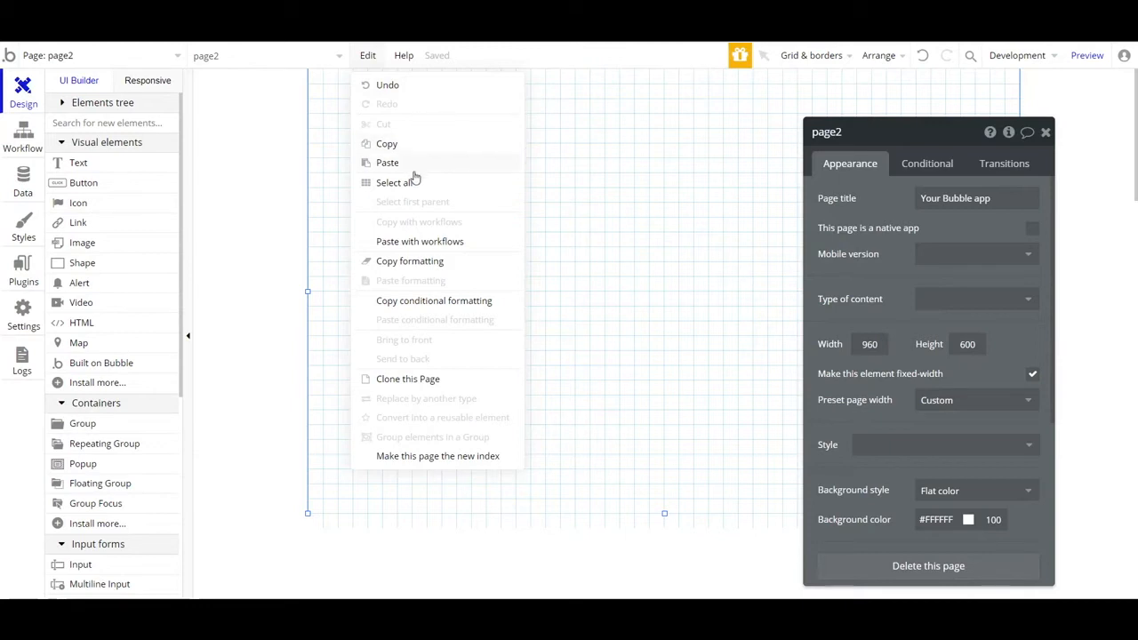
{"action": "left_click", "coordinate": [571, 143]}
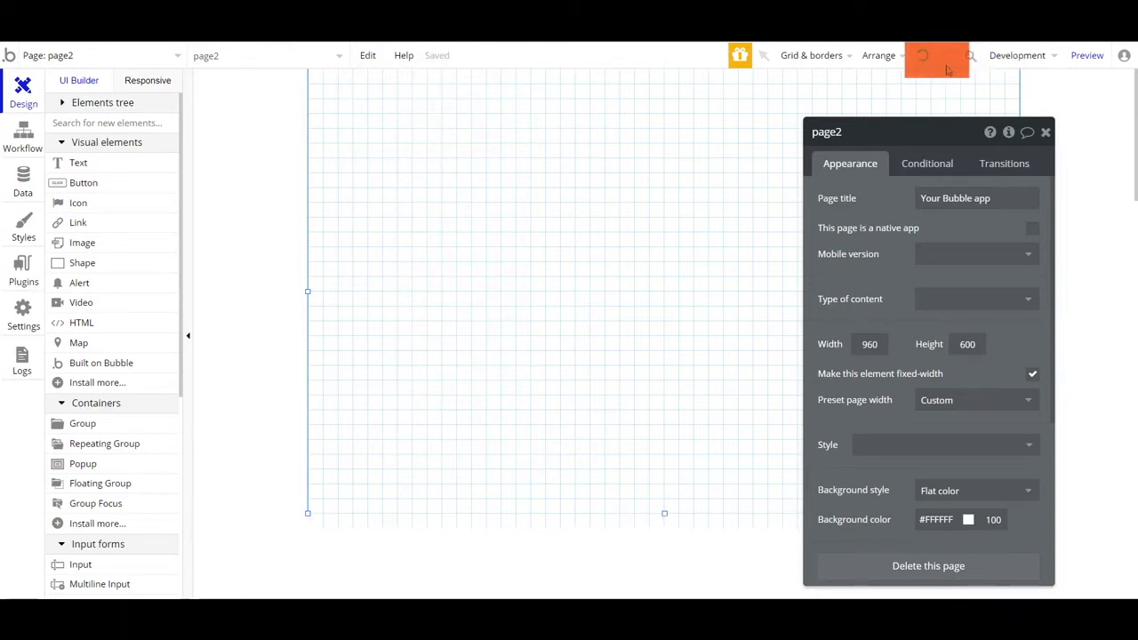
{"action": "left_click", "coordinate": [401, 57]}
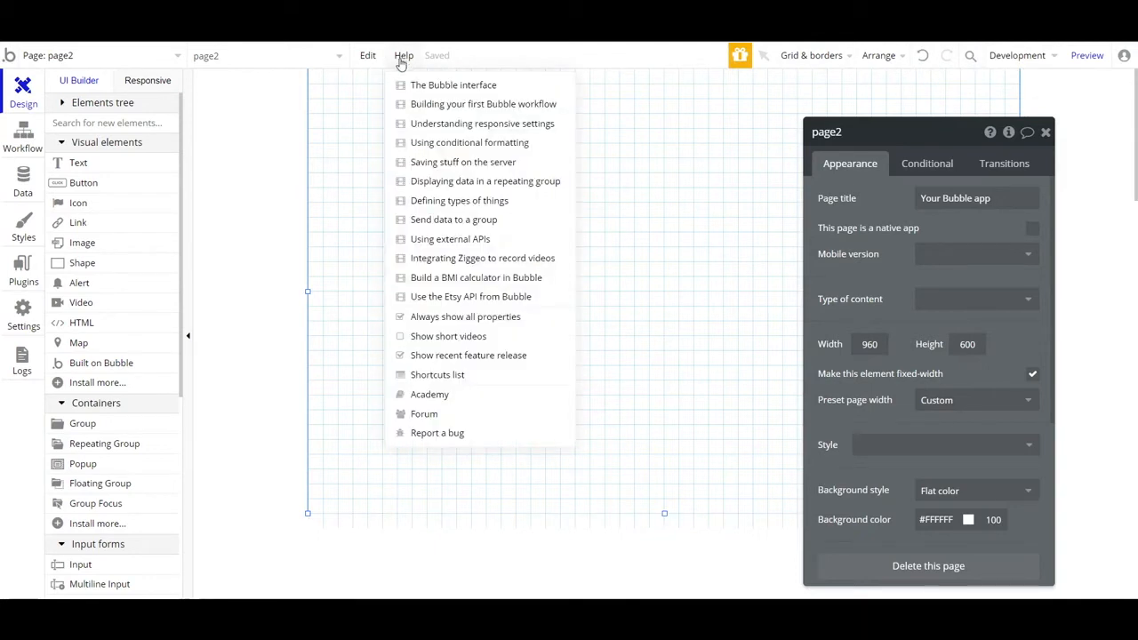
{"action": "left_click", "coordinate": [418, 418]}
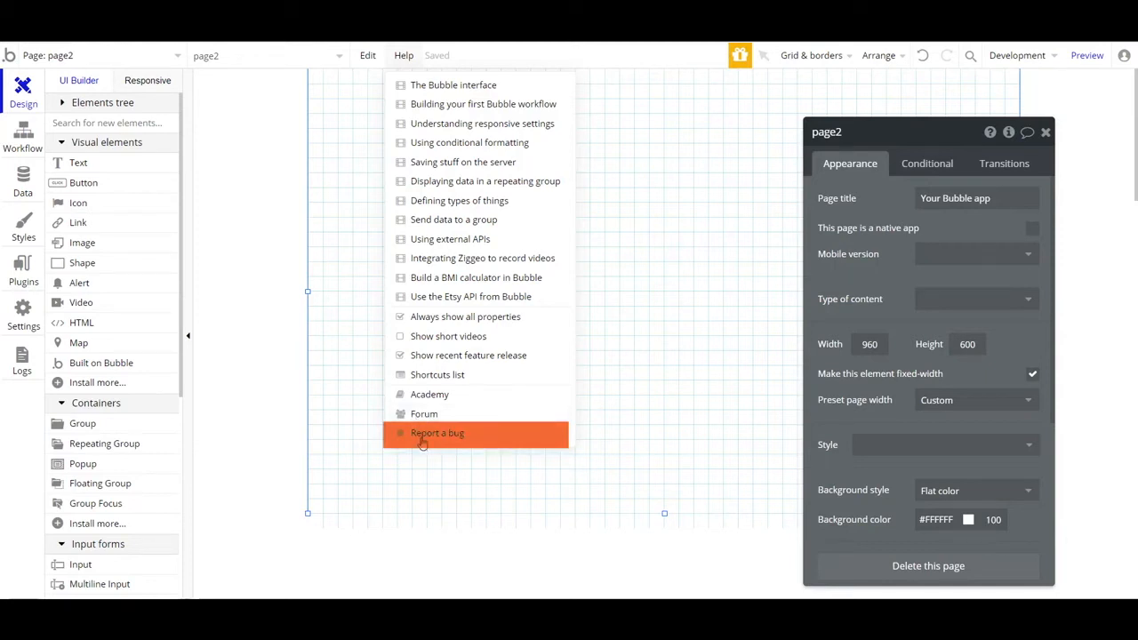
{"action": "left_click", "coordinate": [458, 61]}
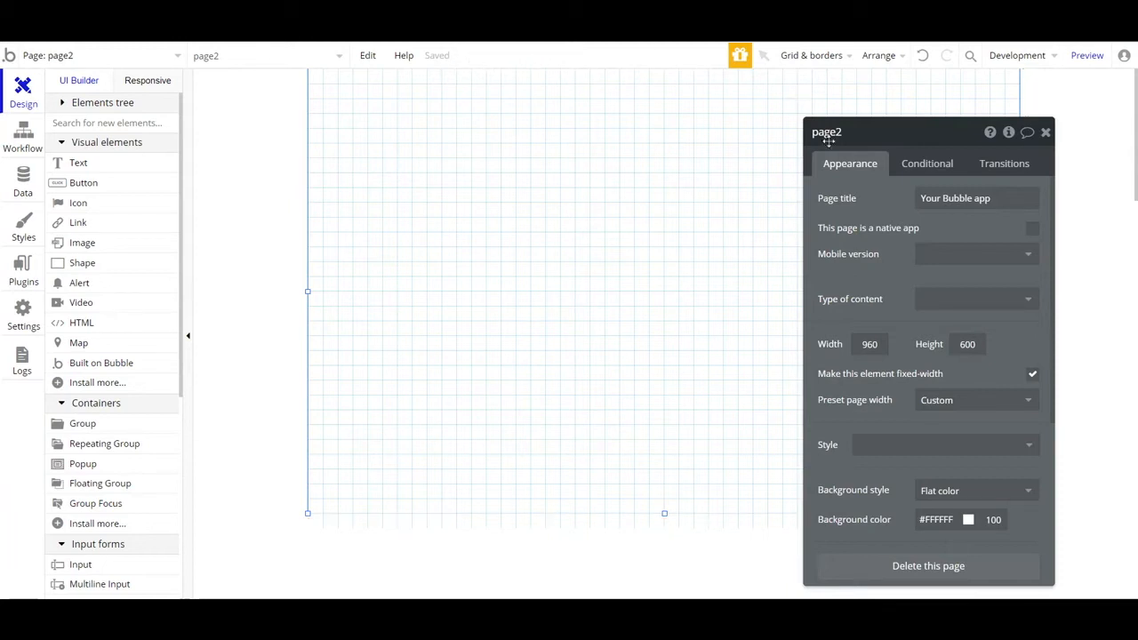
View the notes on new features and fixes and dismiss them
{"action": "left_click", "coordinate": [743, 60]}
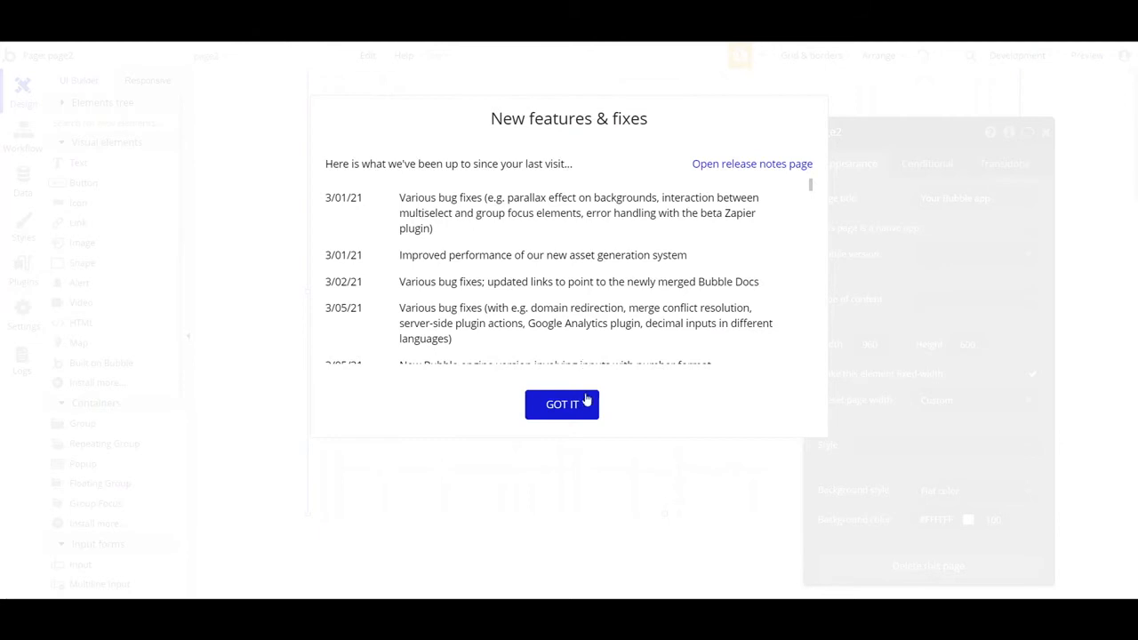
{"action": "left_click", "coordinate": [586, 401]}
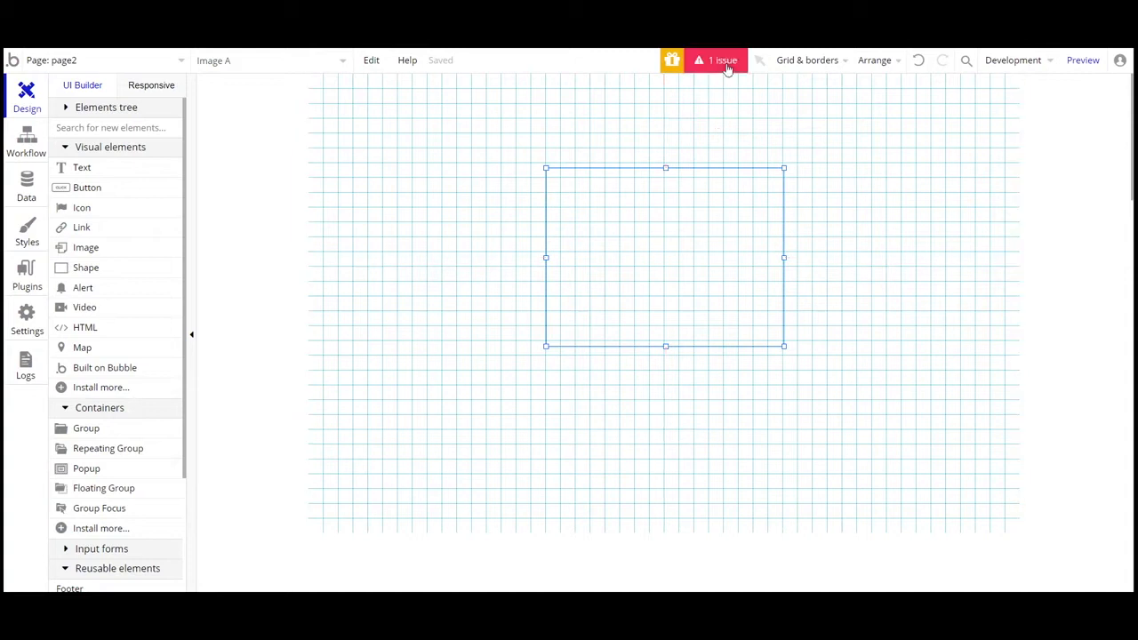
Open Image A from the issue list and upload the Pexels beach photo 1680140 as its static image
{"action": "left_click", "coordinate": [726, 63]}
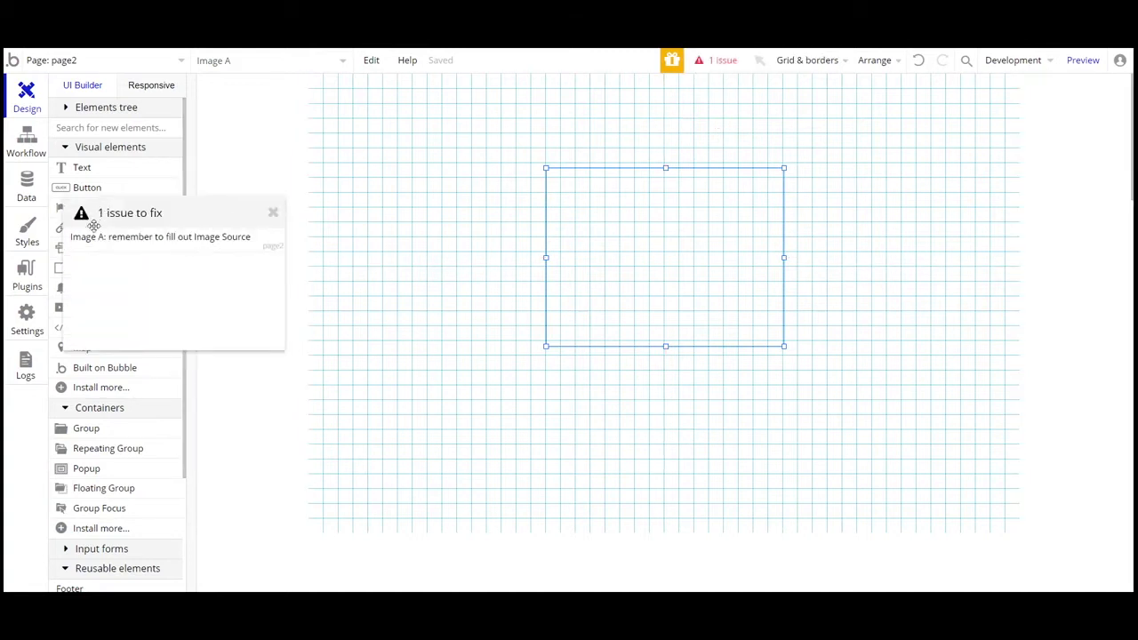
{"action": "left_click", "coordinate": [177, 242]}
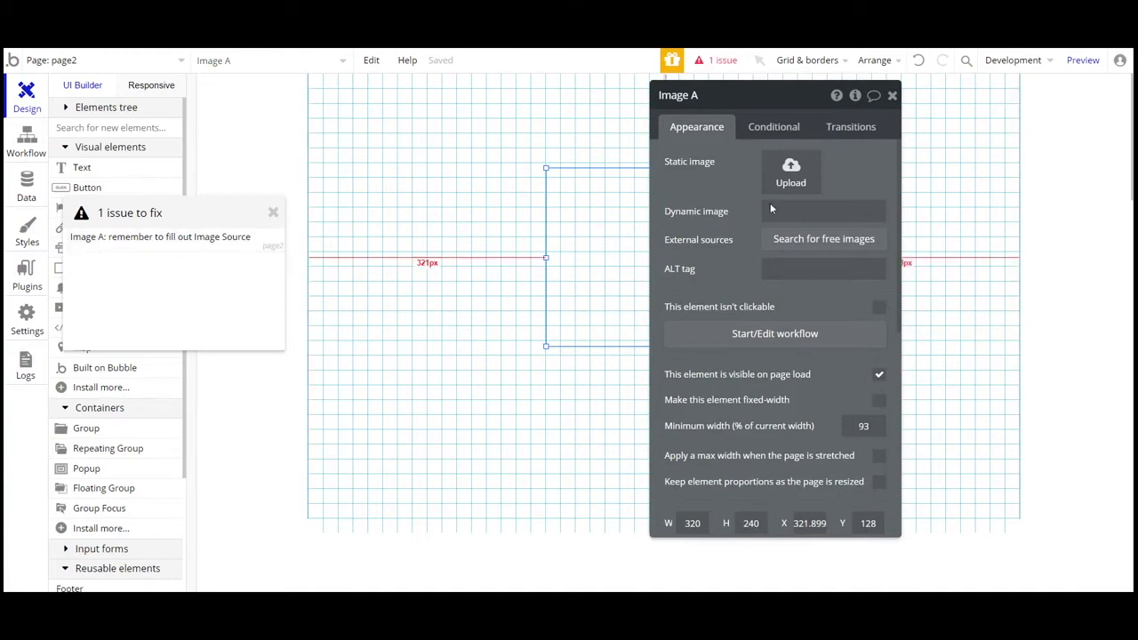
{"action": "mouse_move", "coordinate": [737, 271]}
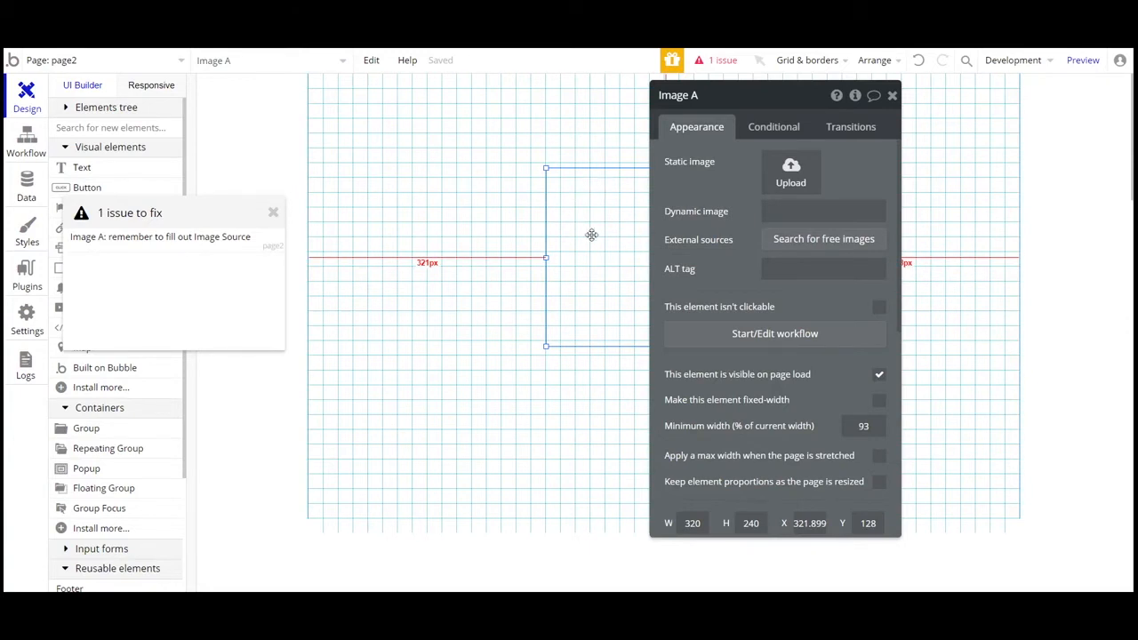
{"action": "left_click", "coordinate": [786, 177]}
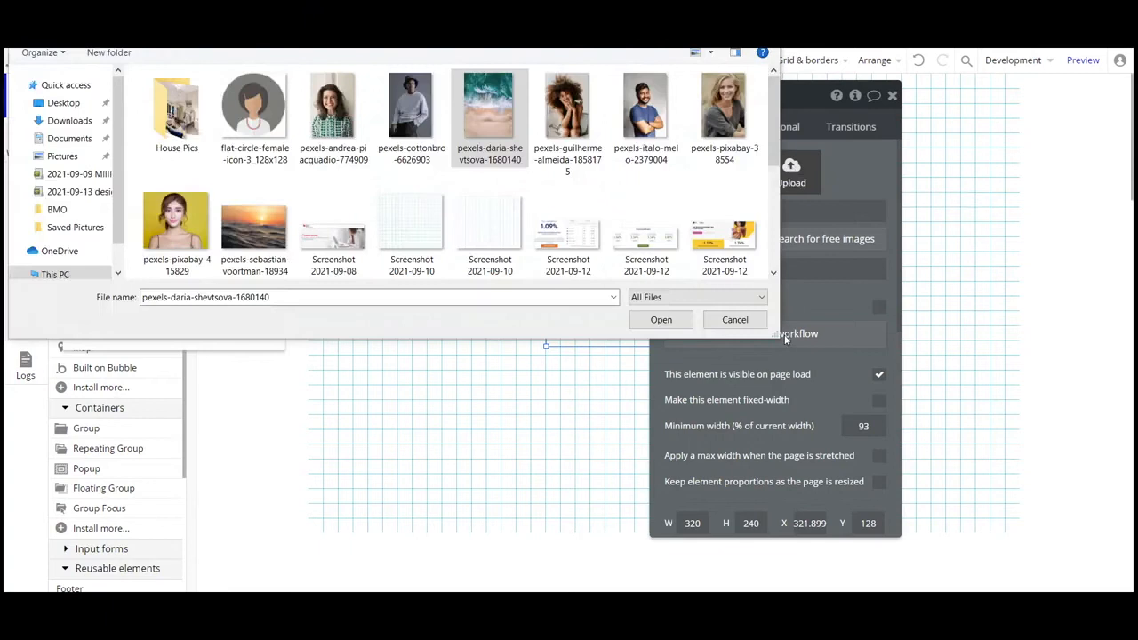
{"action": "left_click", "coordinate": [676, 321]}
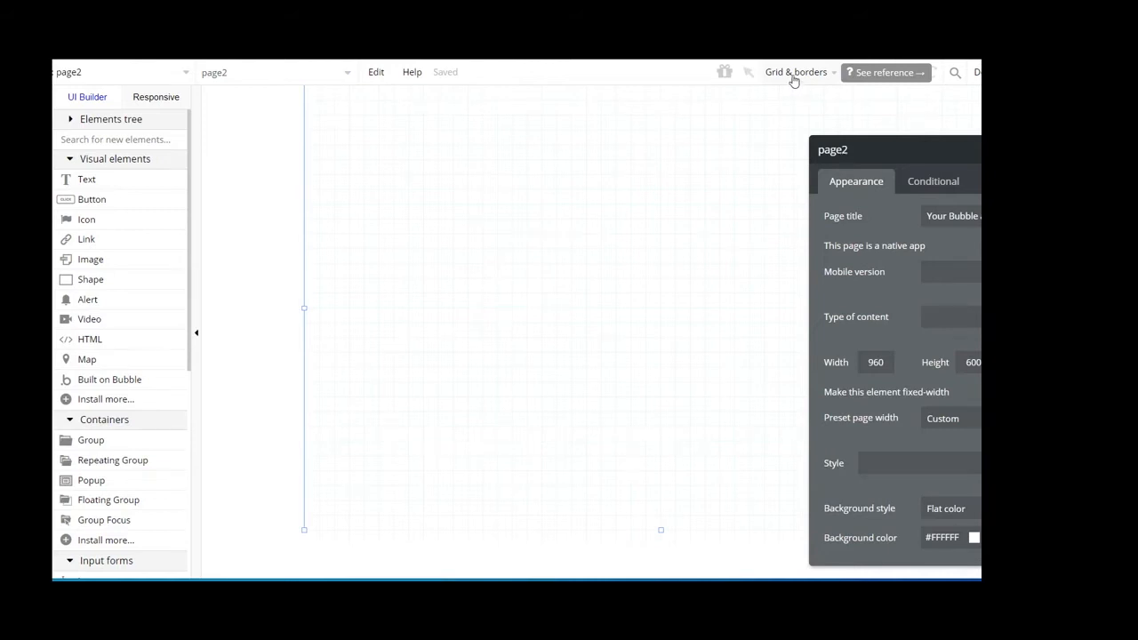
Hide the page grid and show it again through the grid and border settings
{"action": "left_click", "coordinate": [794, 77]}
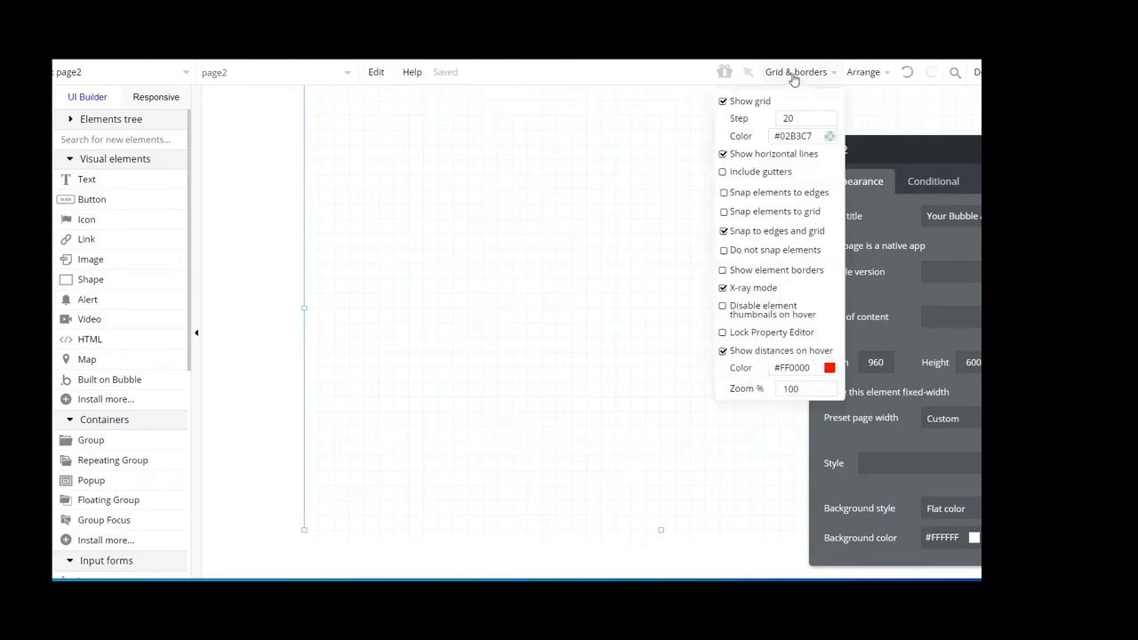
{"action": "left_click", "coordinate": [722, 101]}
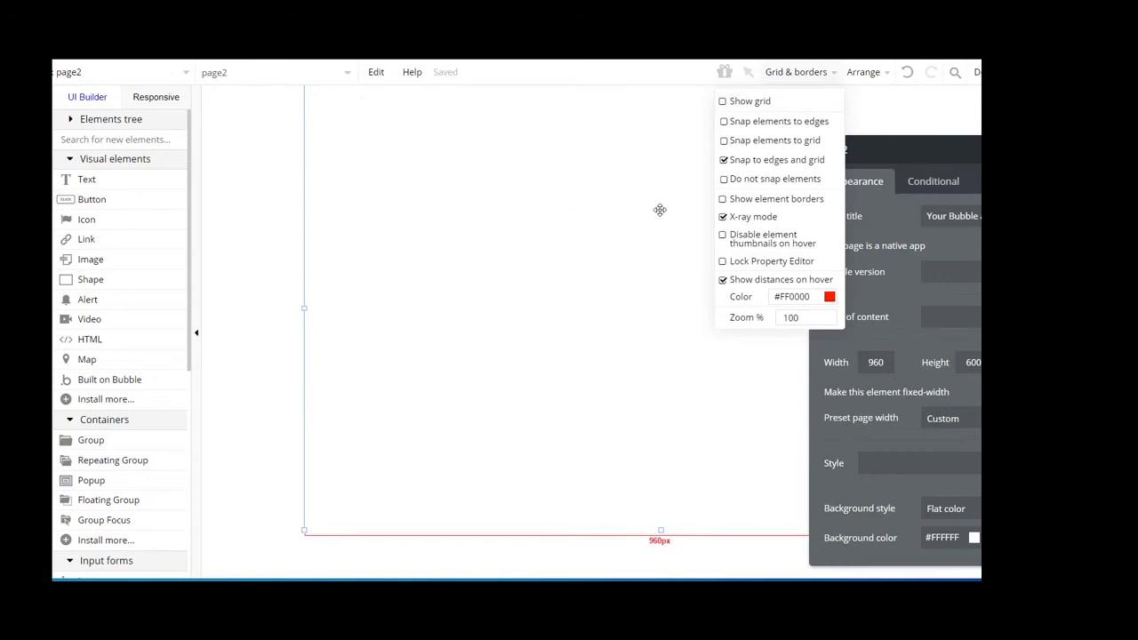
{"action": "left_click", "coordinate": [722, 102]}
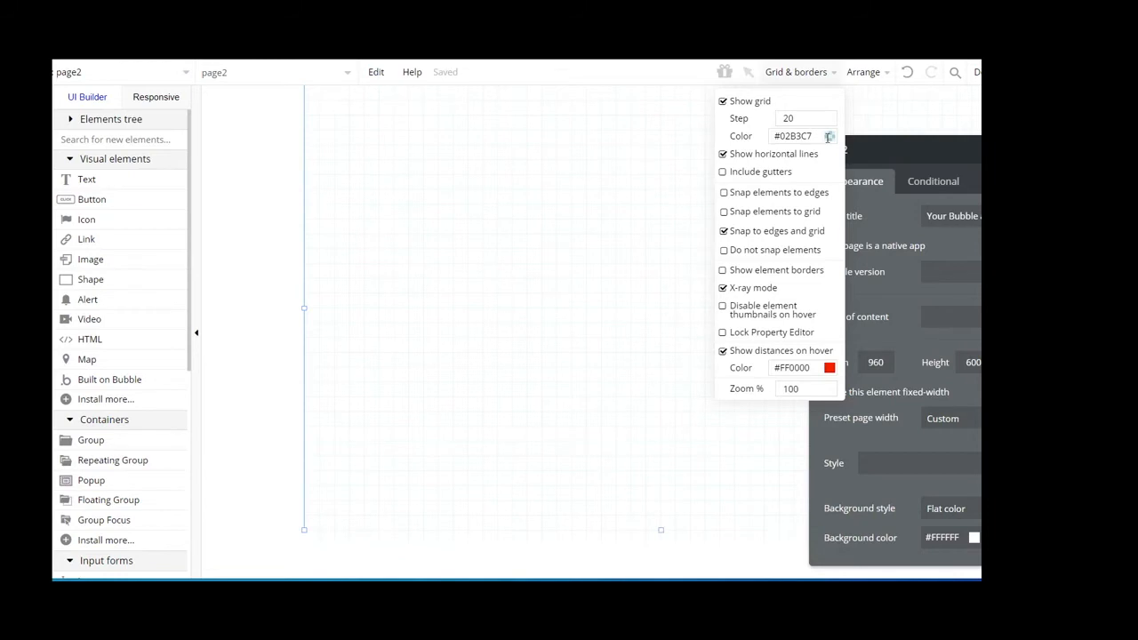
View the grid color choices, and turn the grid's horizontal lines off and back on
{"action": "left_click", "coordinate": [828, 137]}
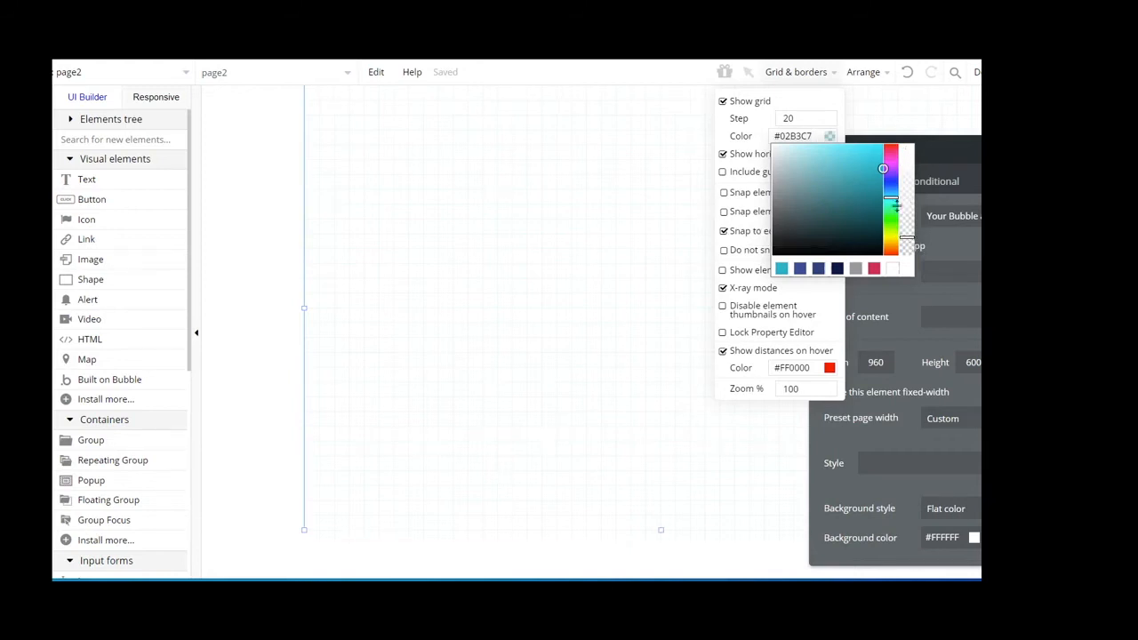
{"action": "left_click", "coordinate": [727, 136]}
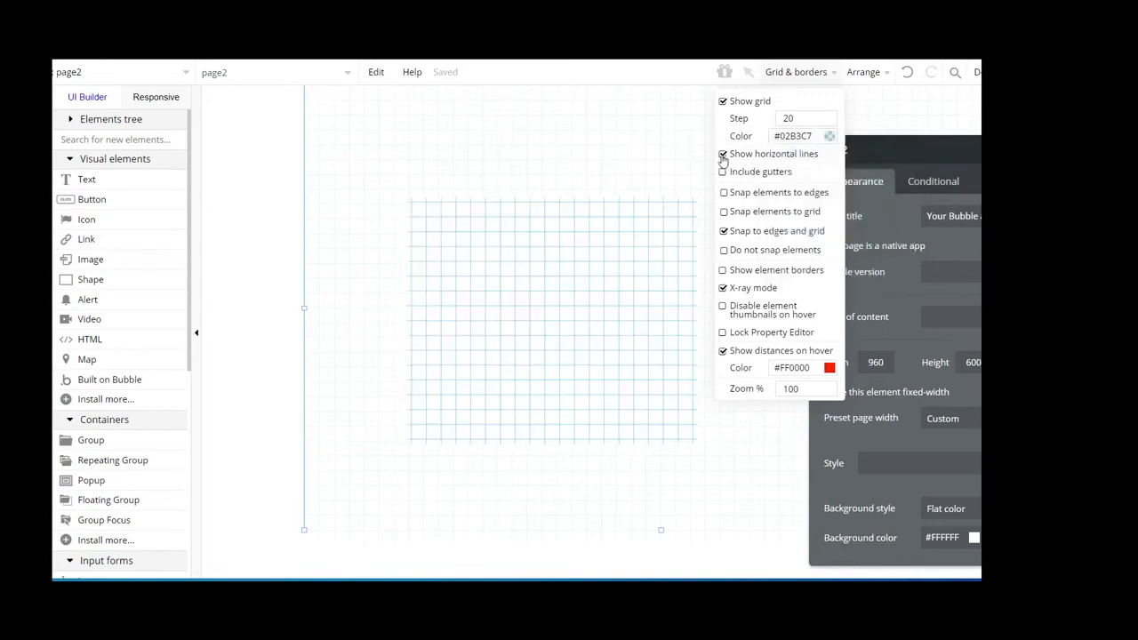
{"action": "left_click", "coordinate": [722, 155]}
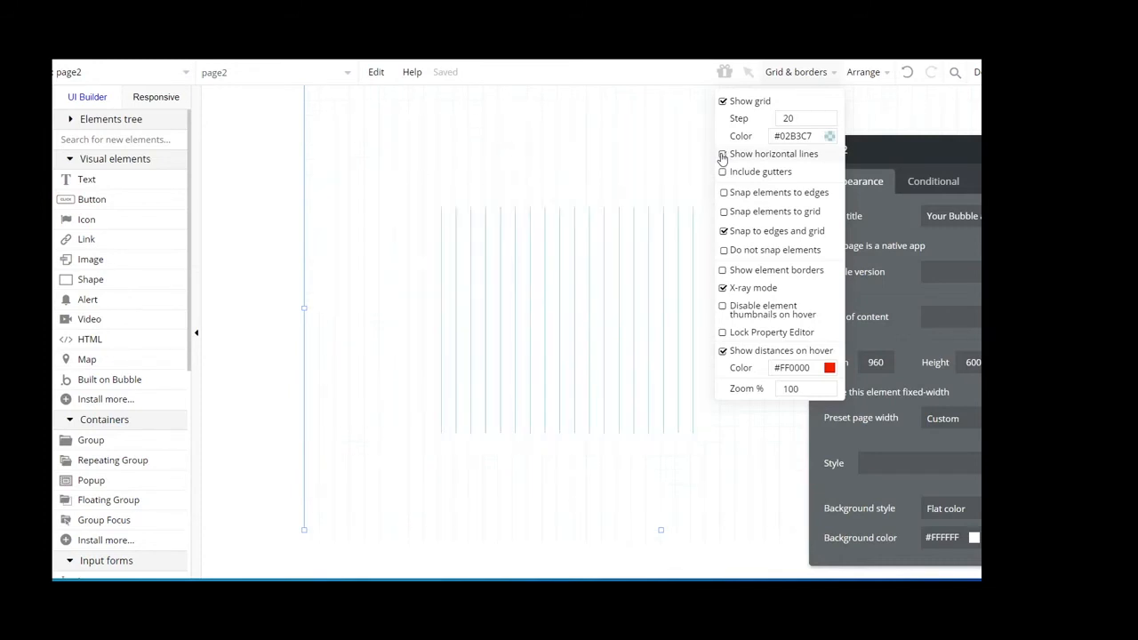
{"action": "left_click", "coordinate": [722, 156]}
Include gutters in the page grid
{"action": "left_click", "coordinate": [722, 174]}
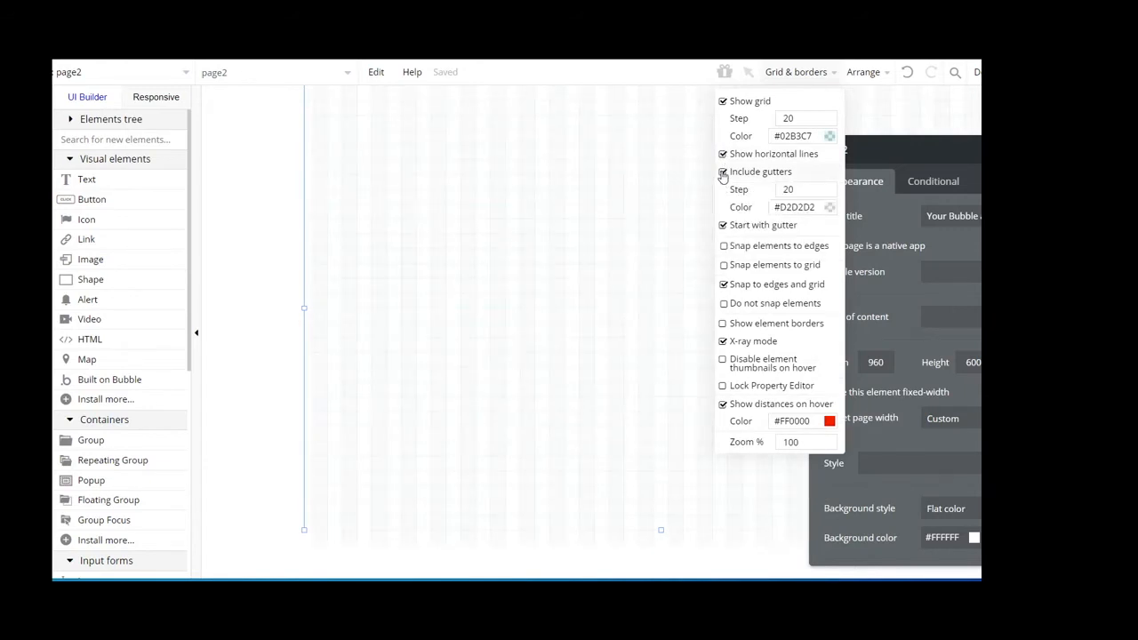
Exclude gutters from the page grid and turn off X-ray mode
{"action": "left_click", "coordinate": [723, 174]}
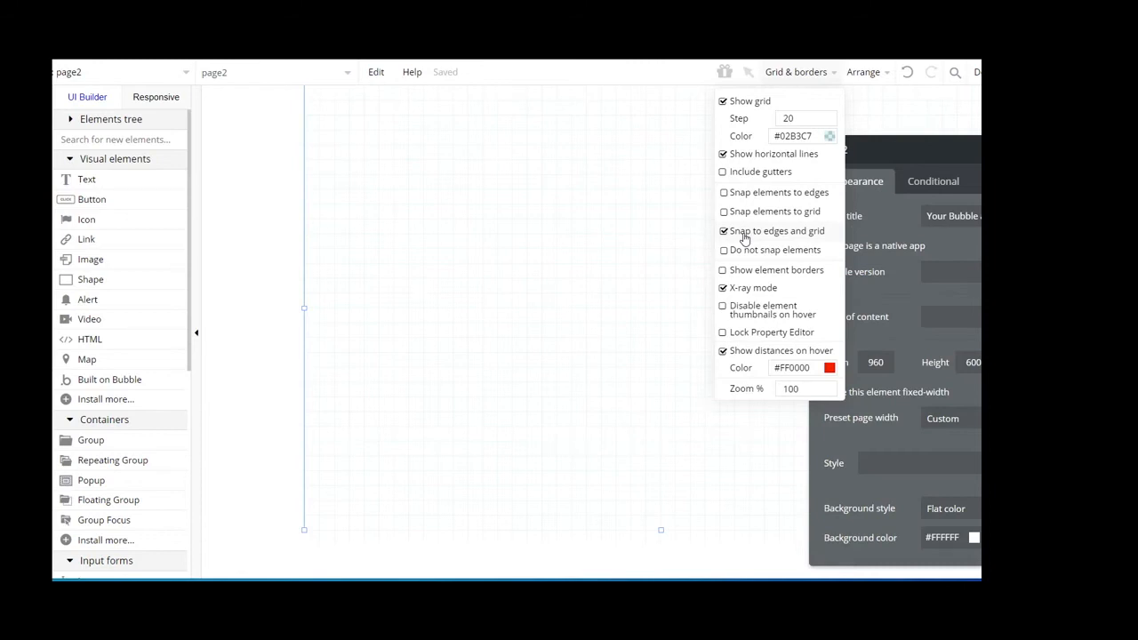
{"action": "left_click", "coordinate": [723, 290]}
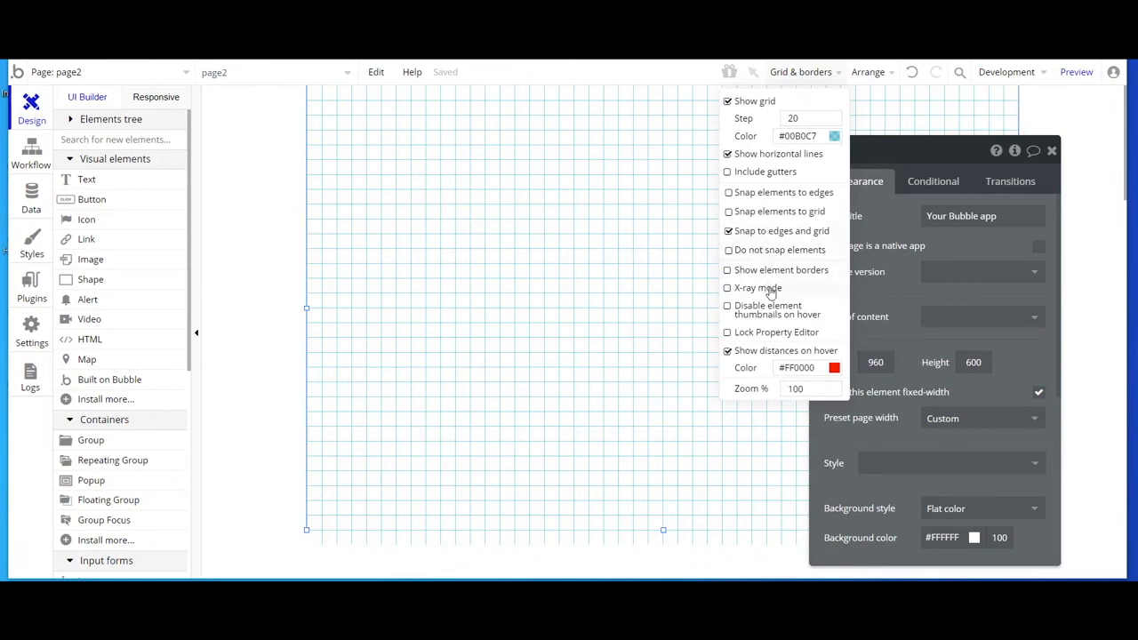
Open the Bubble Docs reference for X-ray mode and go to its X-Ray mode section
{"action": "mouse_move", "coordinate": [771, 293]}
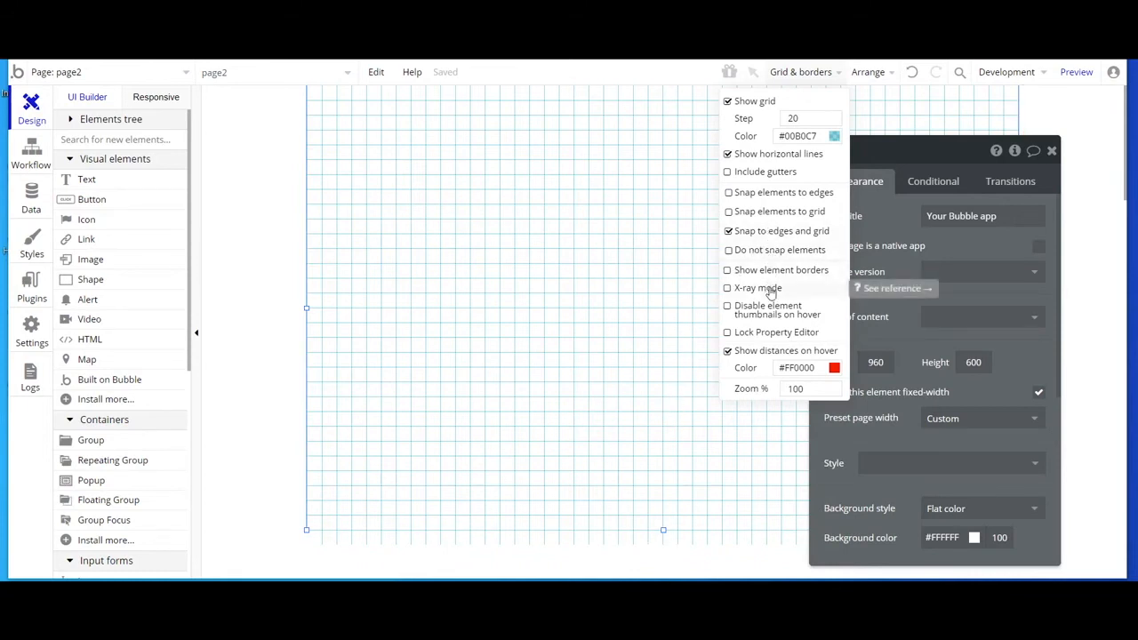
{"action": "left_click", "coordinate": [861, 296]}
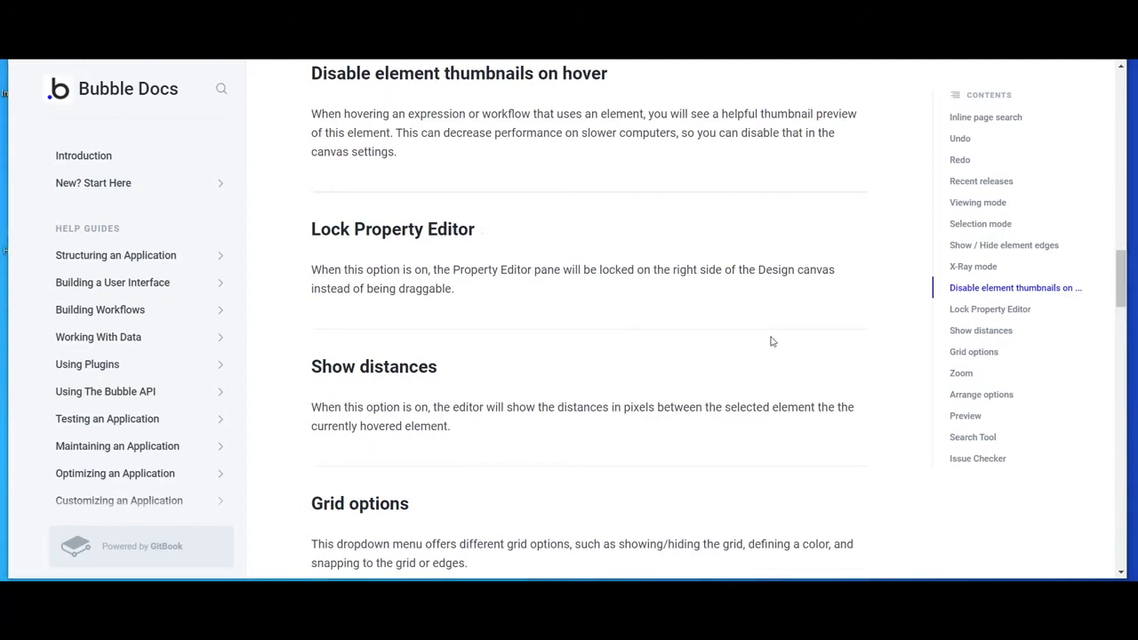
{"action": "left_click", "coordinate": [954, 272]}
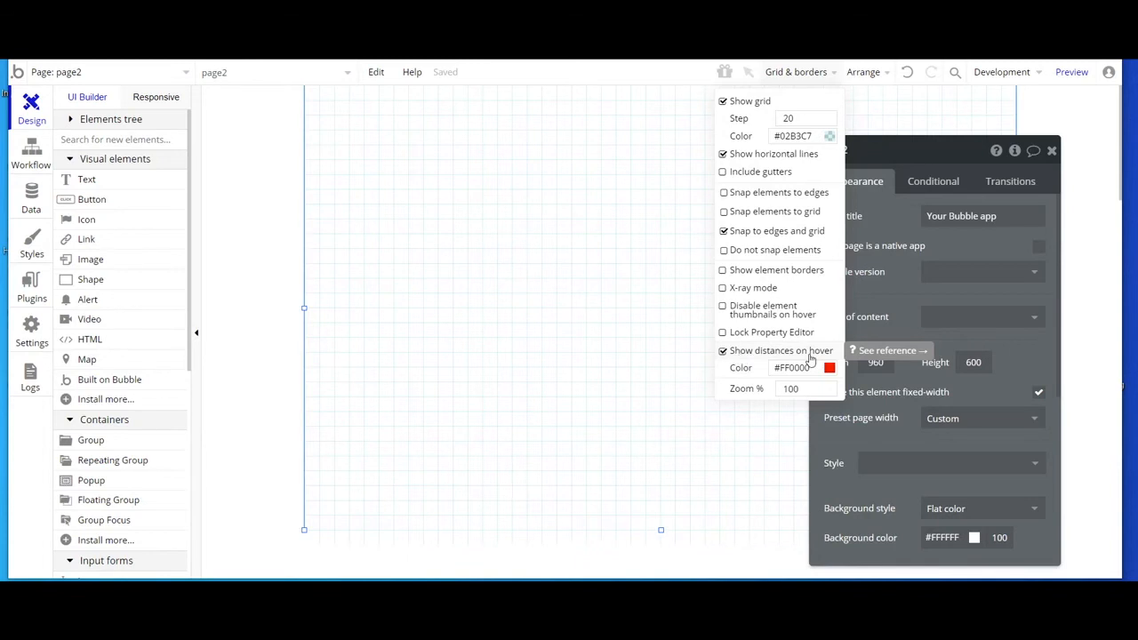
Draw a group about 325 by 173 with a nested group about 165 by 79, and inspect the distances between them
{"action": "left_click", "coordinate": [107, 440]}
{"action": "left_click_drag", "start_coordinate": [406, 204], "coordinate": [648, 332]}
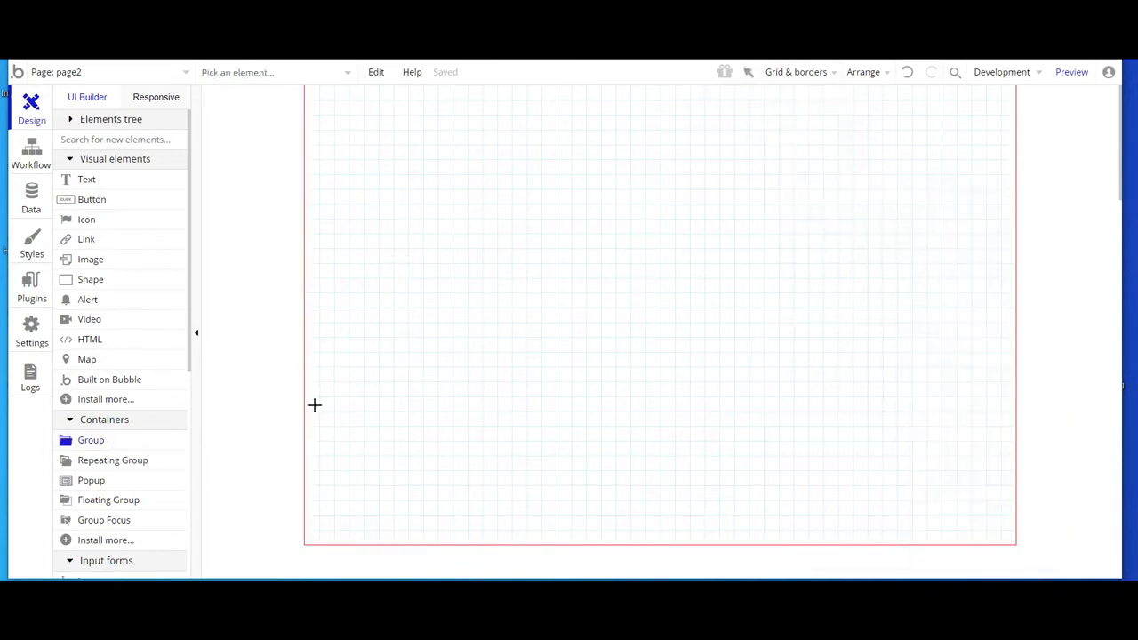
{"action": "mouse_move", "coordinate": [460, 240]}
{"action": "left_mouse_down"}
{"action": "mouse_move", "coordinate": [581, 272]}
{"action": "mouse_move", "coordinate": [582, 299]}
{"action": "left_mouse_up"}
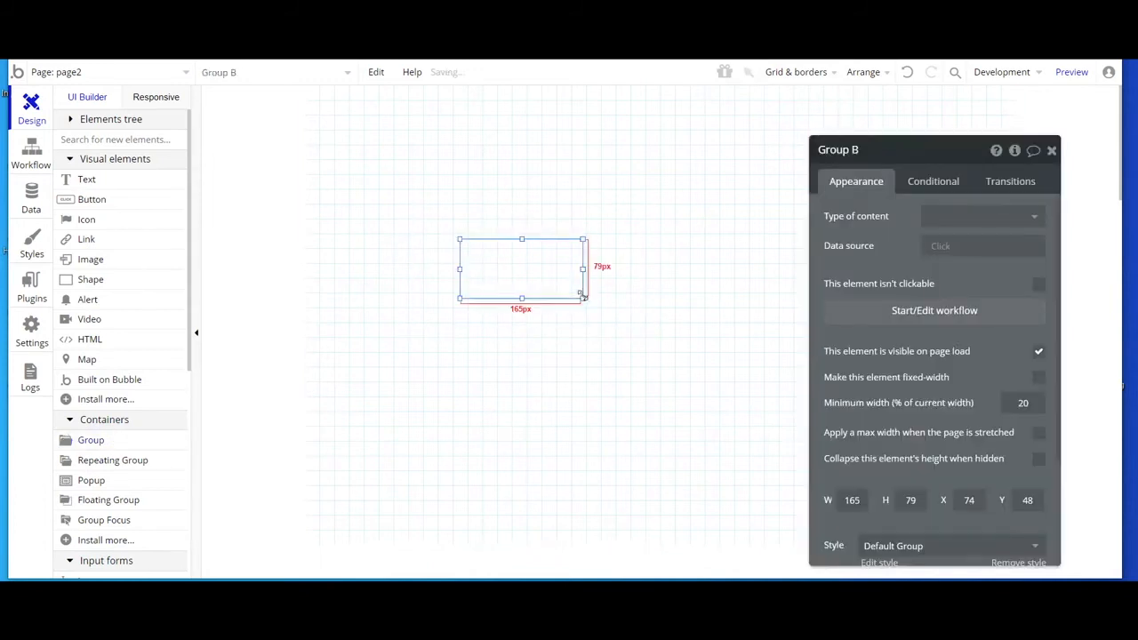
{"action": "left_click", "coordinate": [539, 219]}
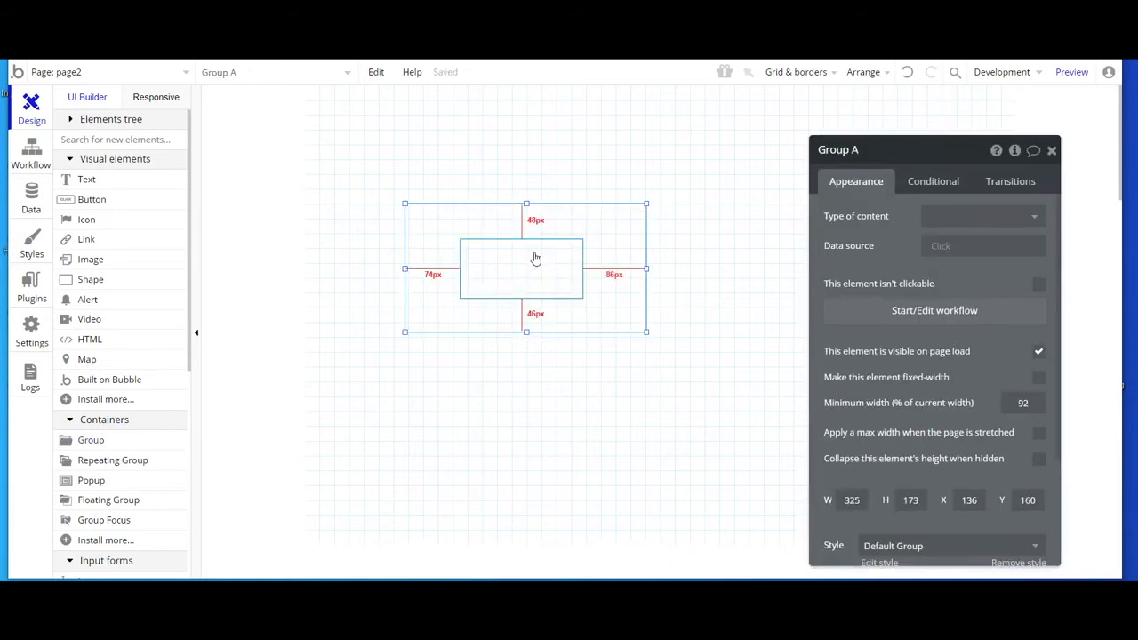
Show the element borders to outline both groups on the page, and hide the borders again
{"action": "left_click", "coordinate": [786, 75]}
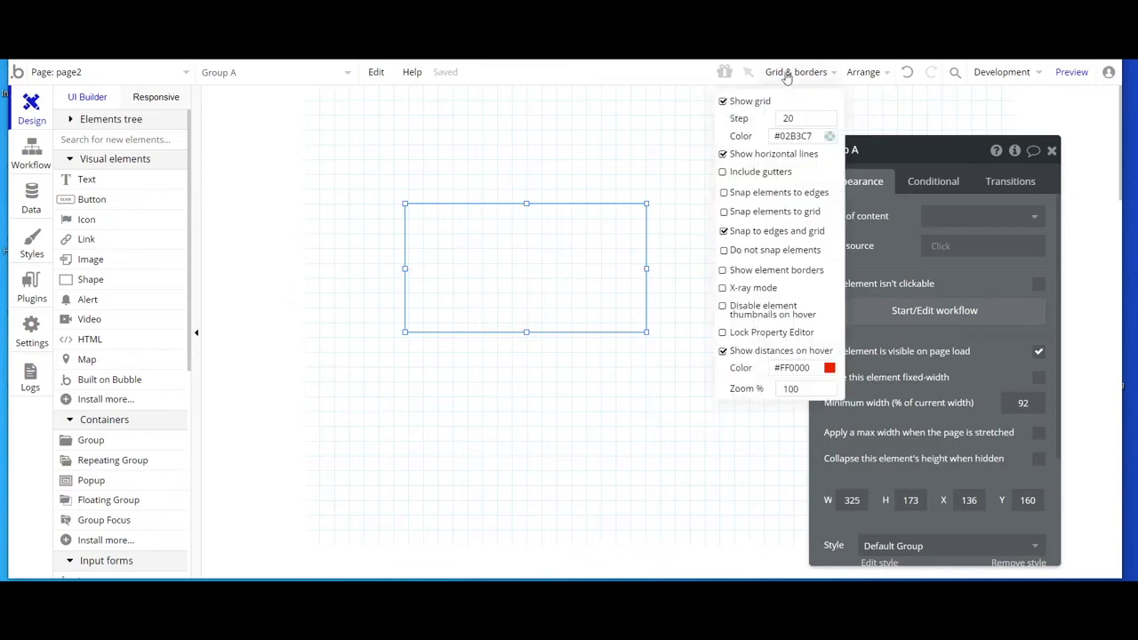
{"action": "left_click", "coordinate": [722, 270]}
{"action": "left_click", "coordinate": [681, 256]}
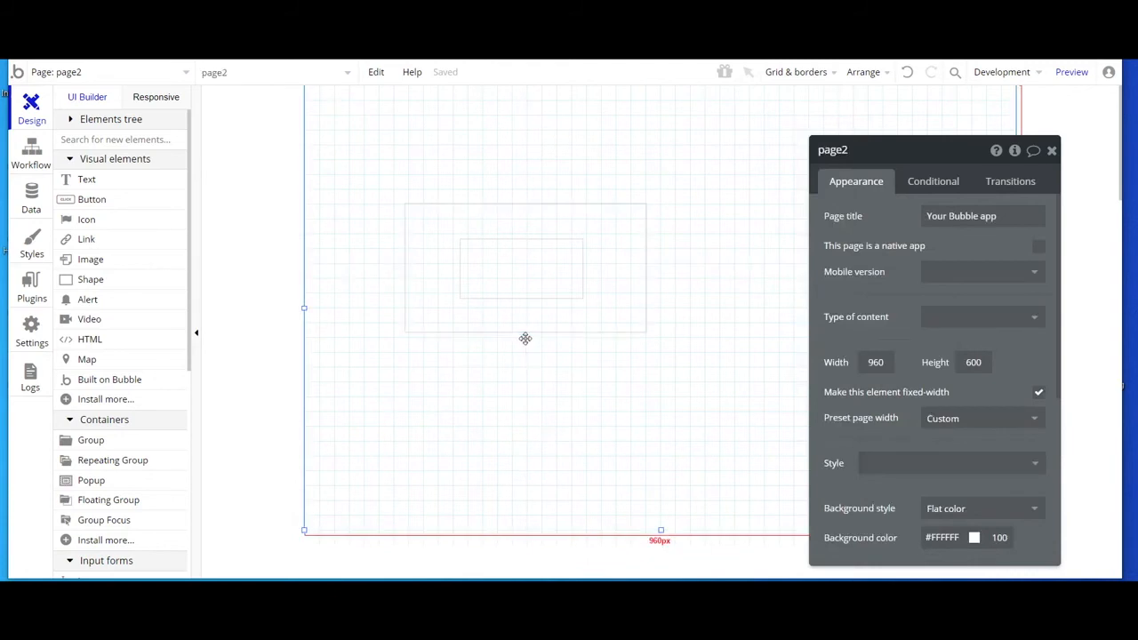
{"action": "left_click", "coordinate": [780, 75]}
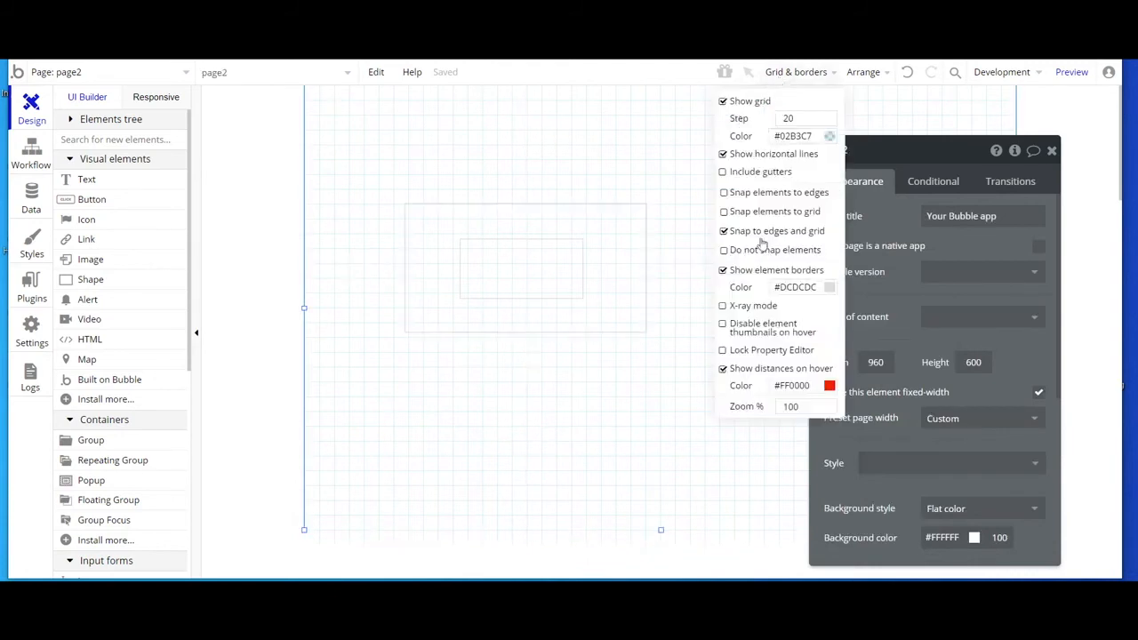
{"action": "left_click", "coordinate": [722, 270]}
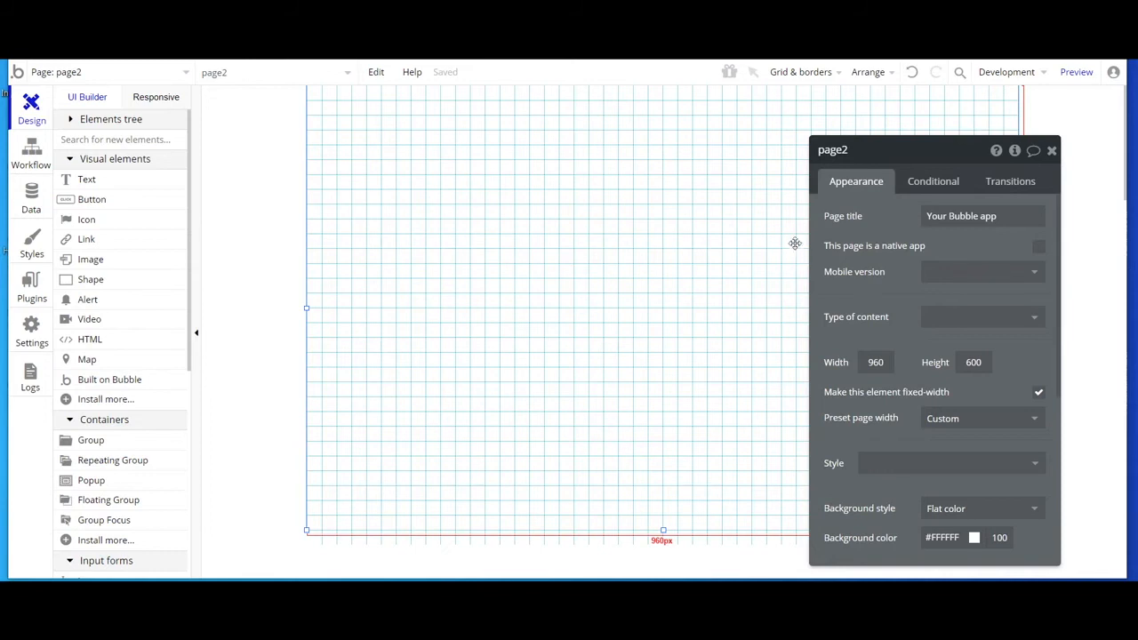
View the arrange options, and draw a group about 287 by 201 in the upper middle of the page
{"action": "left_click", "coordinate": [875, 80]}
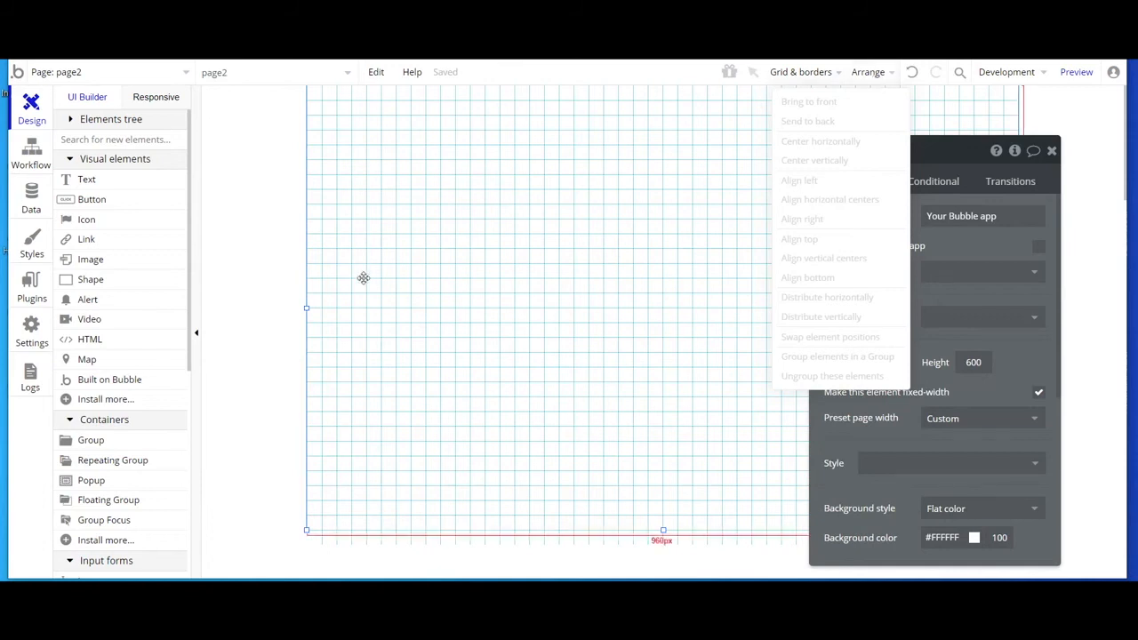
{"action": "left_click", "coordinate": [110, 444]}
{"action": "mouse_move", "coordinate": [443, 187]}
{"action": "left_mouse_down"}
{"action": "mouse_move", "coordinate": [628, 213]}
{"action": "mouse_move", "coordinate": [656, 336]}
{"action": "left_mouse_up"}
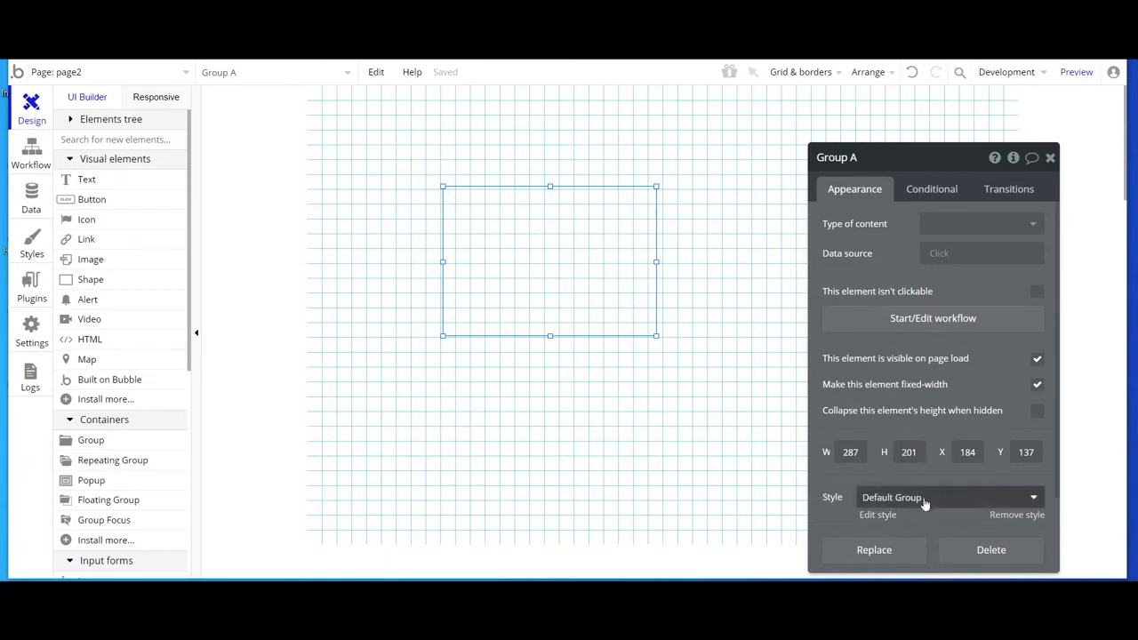
Remove the group's style and give it a flat color background of #324380
{"action": "left_click", "coordinate": [1016, 516]}
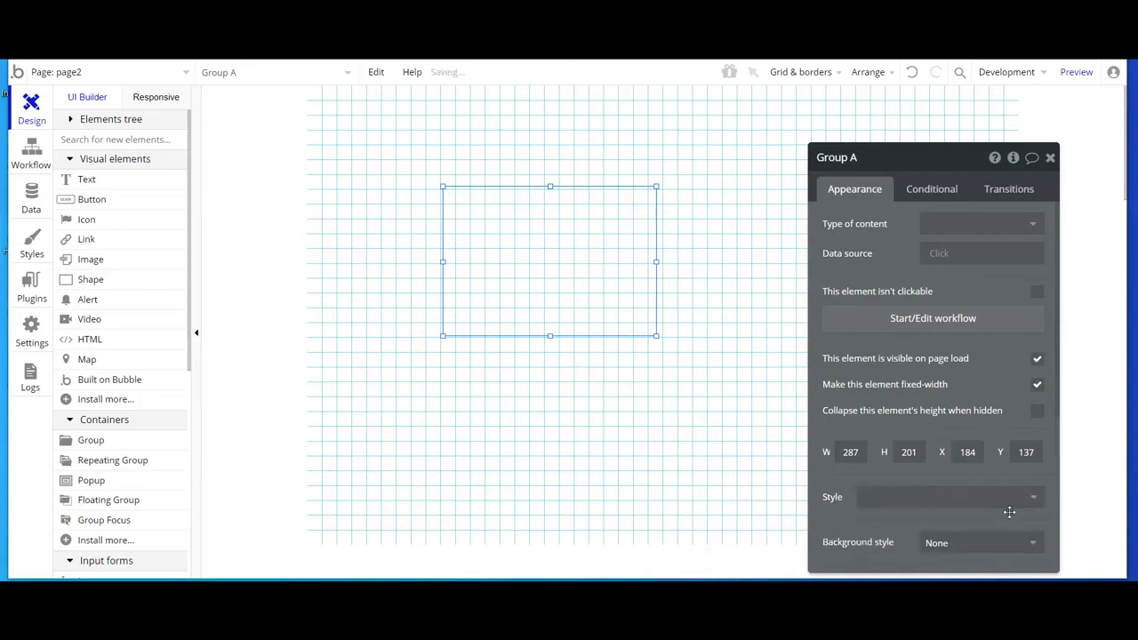
{"action": "left_click", "coordinate": [1028, 544]}
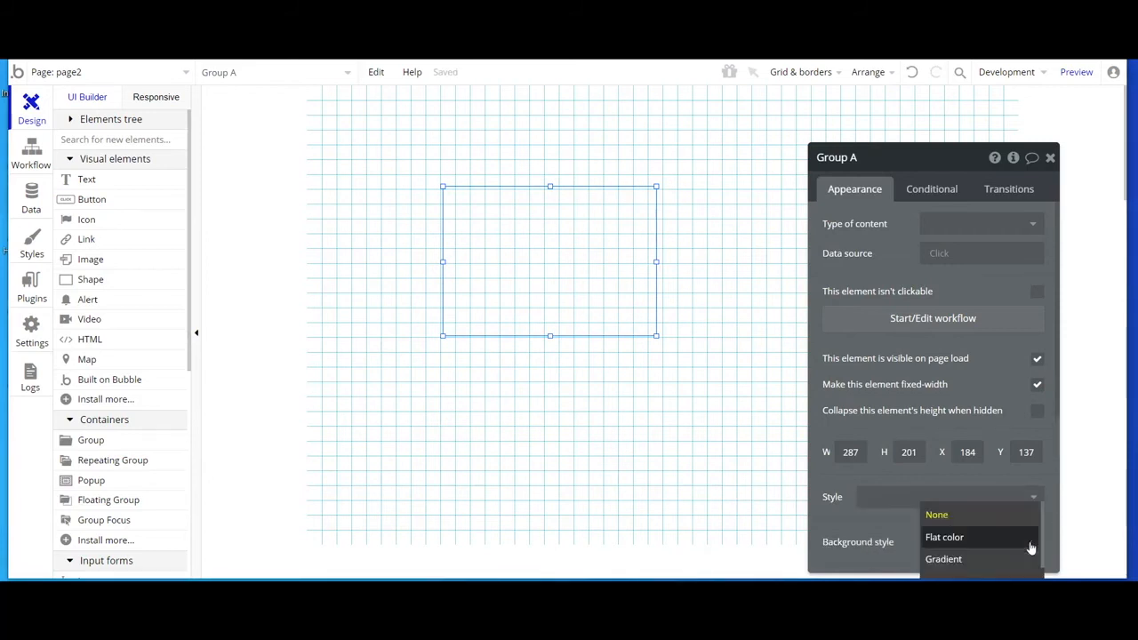
{"action": "left_click", "coordinate": [983, 538]}
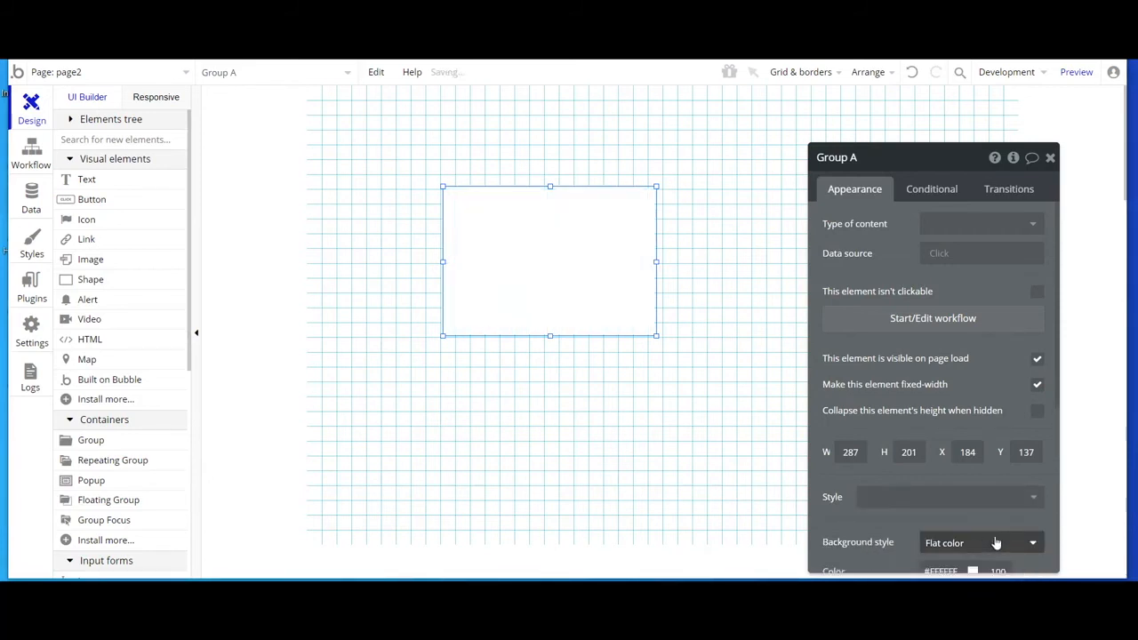
{"action": "left_click_drag", "start_coordinate": [955, 158], "coordinate": [949, 89]}
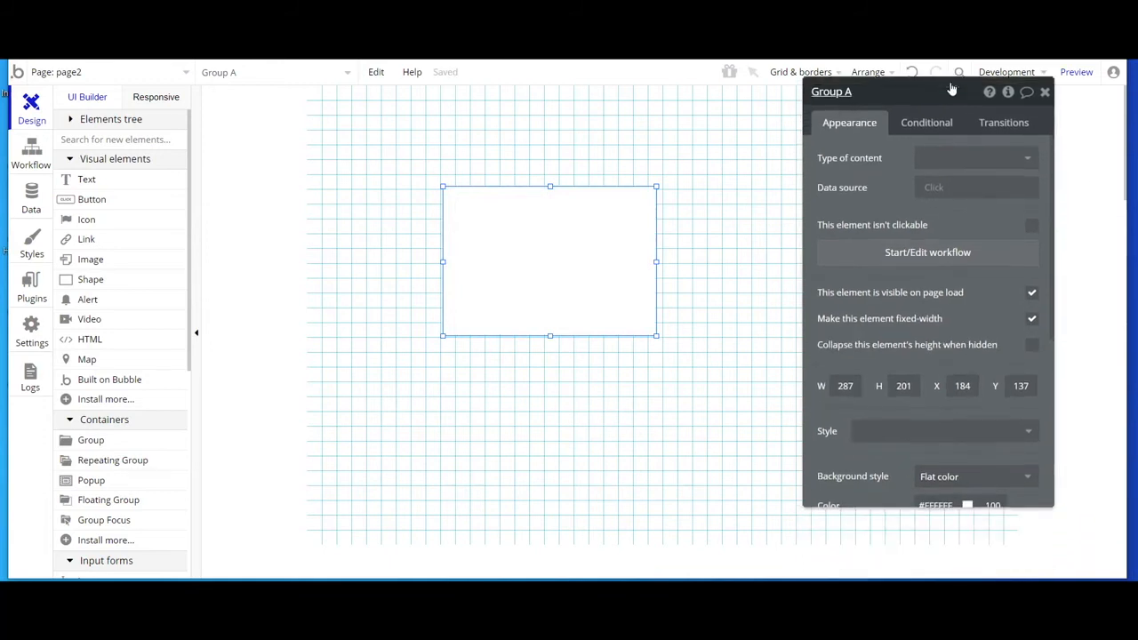
{"action": "scroll", "coordinate": [1033, 341], "scroll_direction": "down", "scroll_amount": 4}
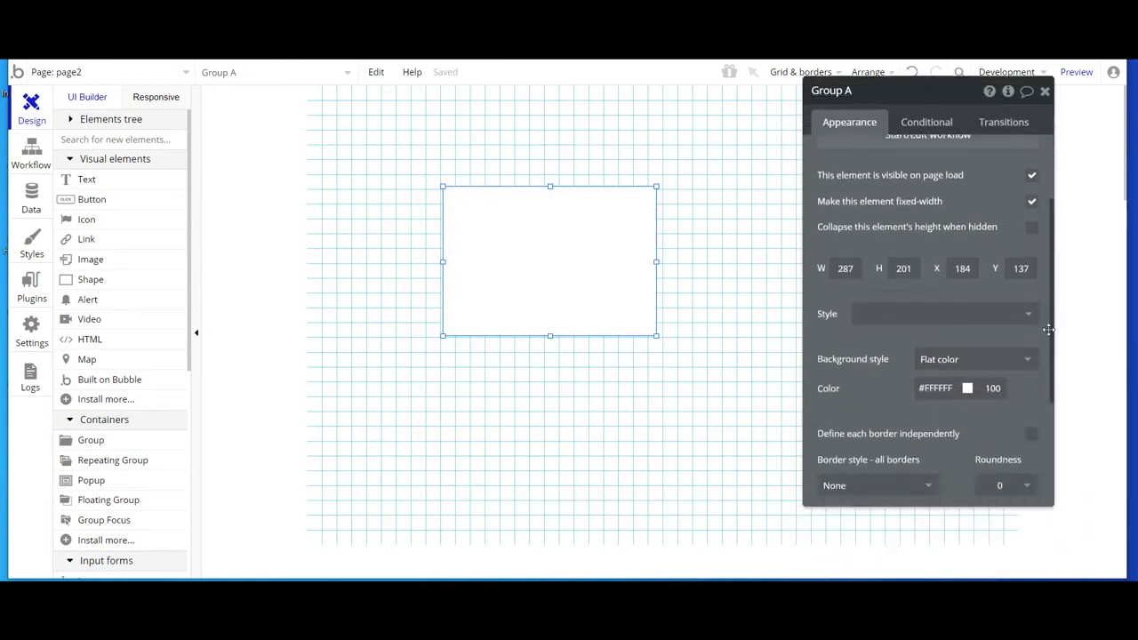
{"action": "left_click", "coordinate": [938, 322]}
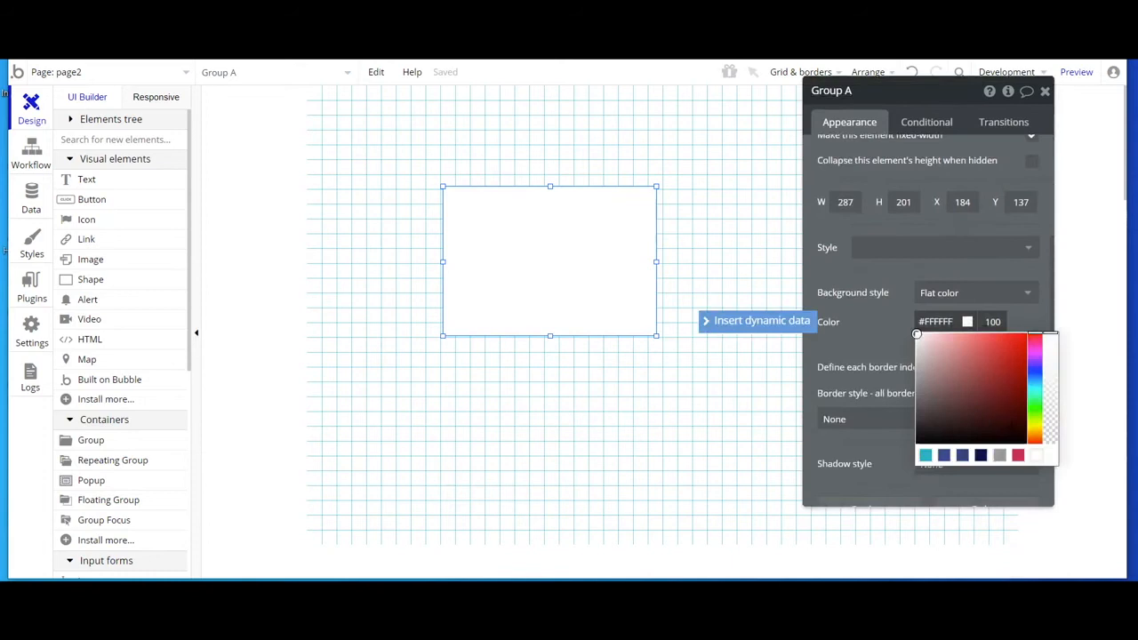
{"action": "left_click", "coordinate": [962, 455]}
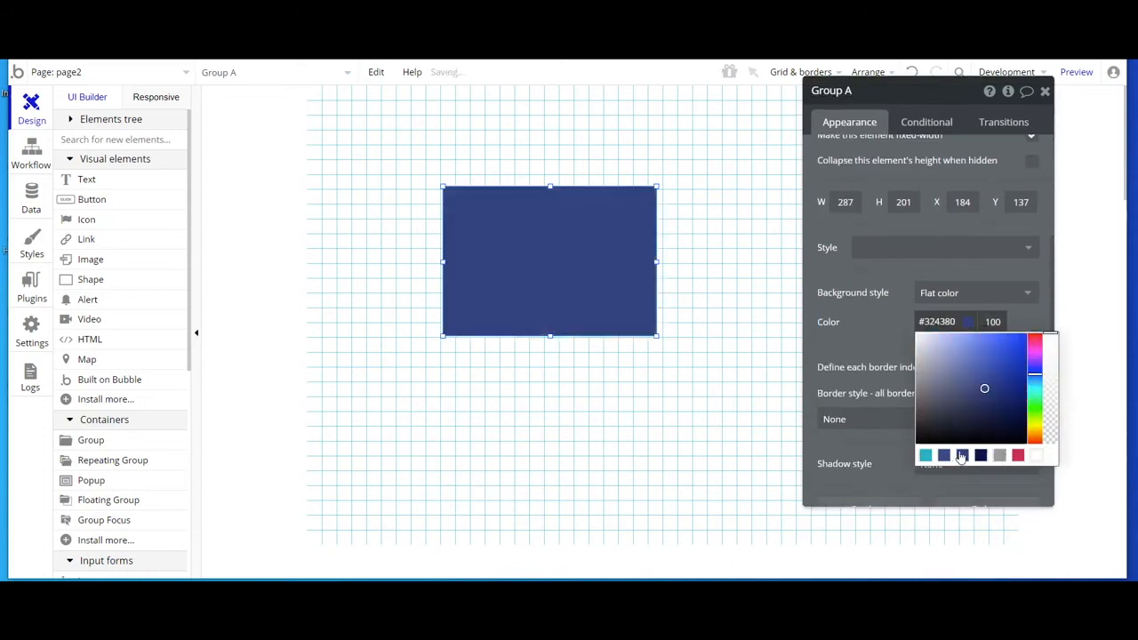
{"action": "left_click", "coordinate": [880, 336]}
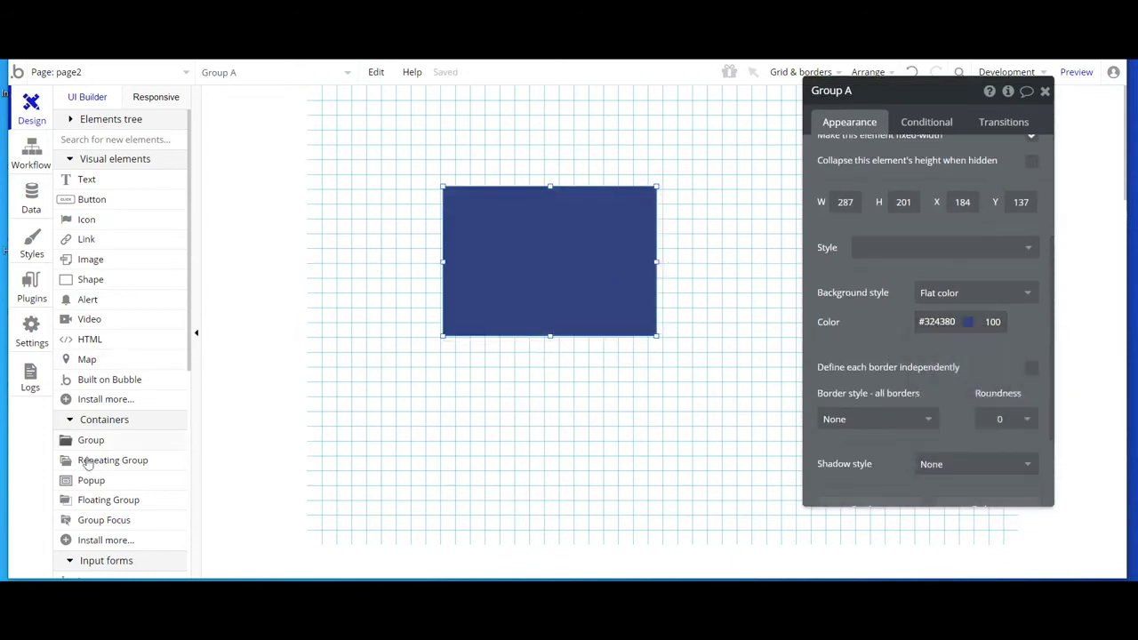
Place a second group of 400 by 250 at the blue group's lower-right corner and remove its style
{"action": "left_click_drag", "start_coordinate": [86, 439], "coordinate": [659, 295]}
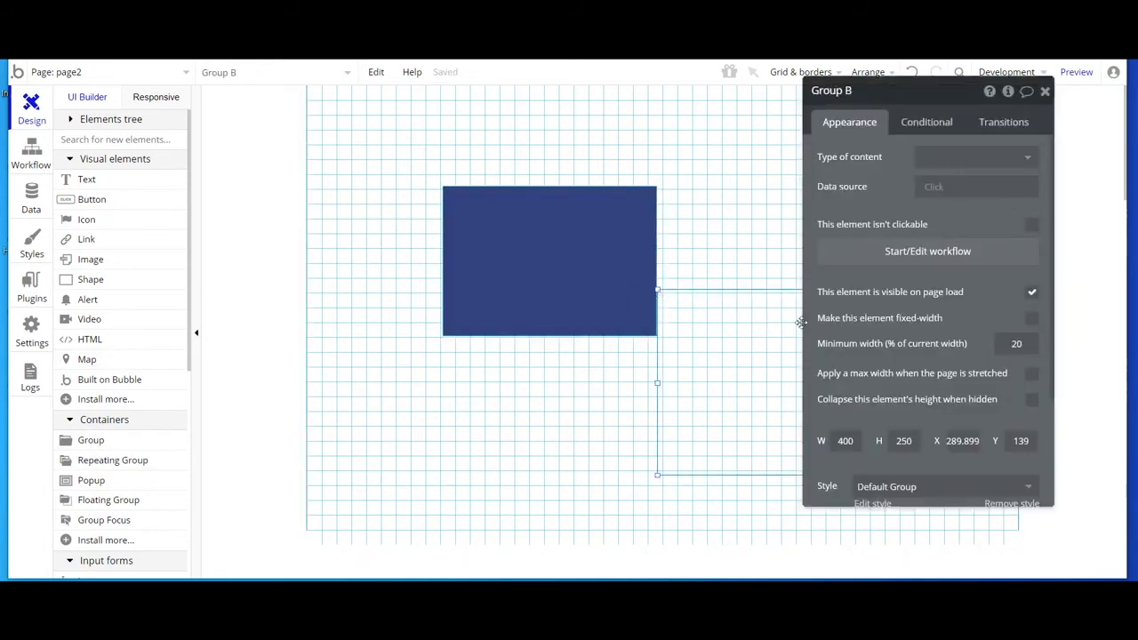
{"action": "scroll", "coordinate": [1041, 262], "scroll_direction": "down", "scroll_amount": 3}
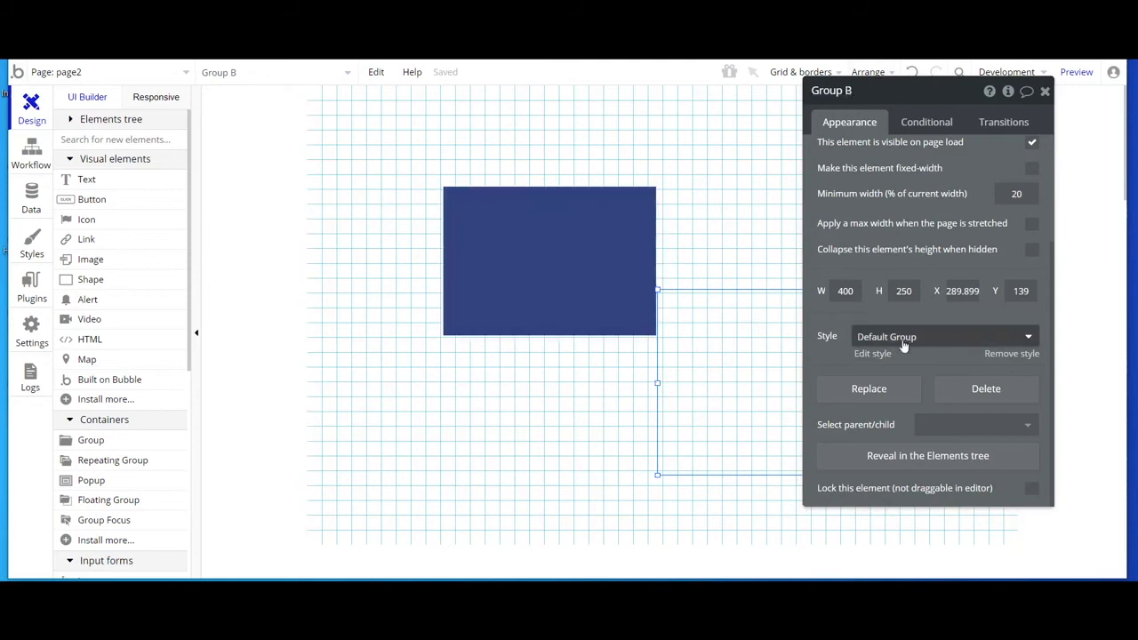
{"action": "left_click", "coordinate": [1011, 354]}
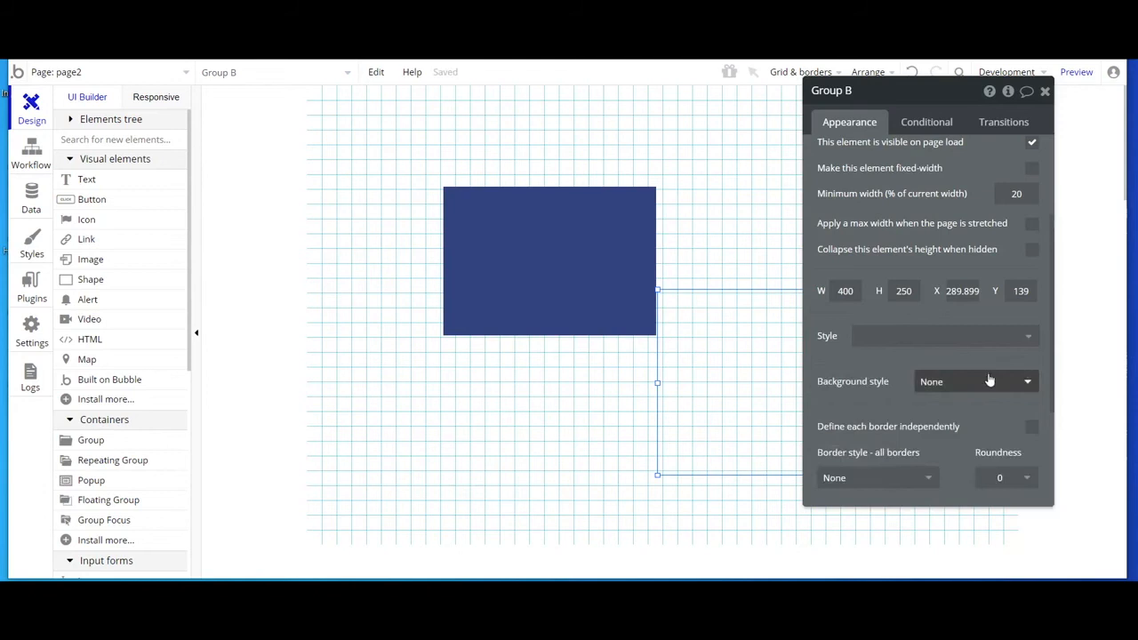
Give the second group a flat color background of #D62755 and deselect it
{"action": "left_click", "coordinate": [989, 380]}
{"action": "left_click", "coordinate": [972, 428]}
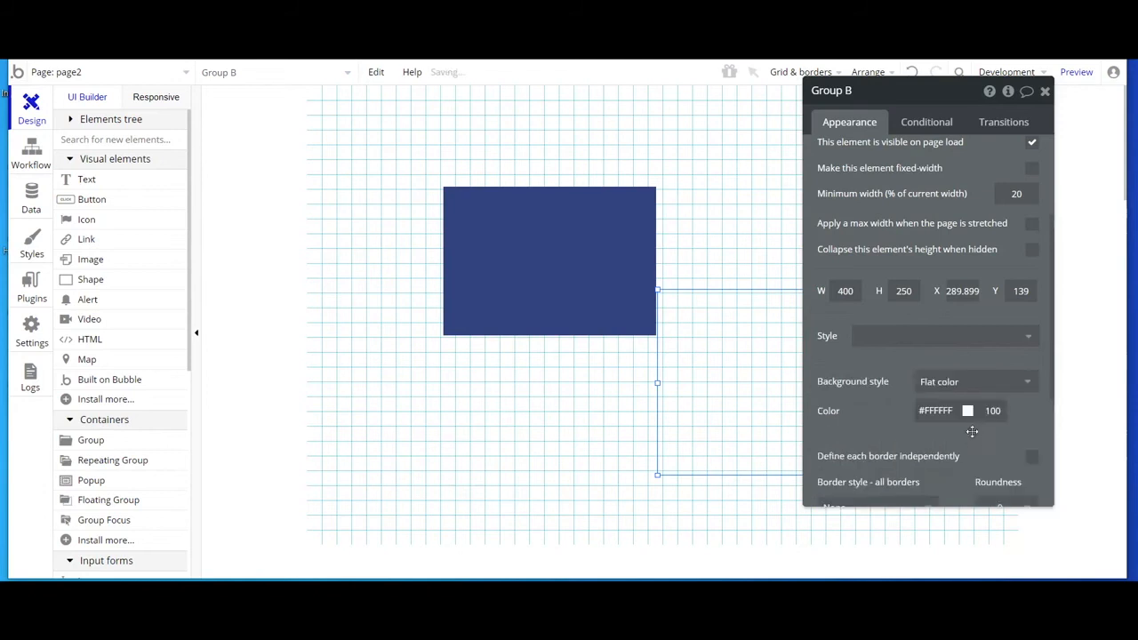
{"action": "left_click", "coordinate": [968, 410]}
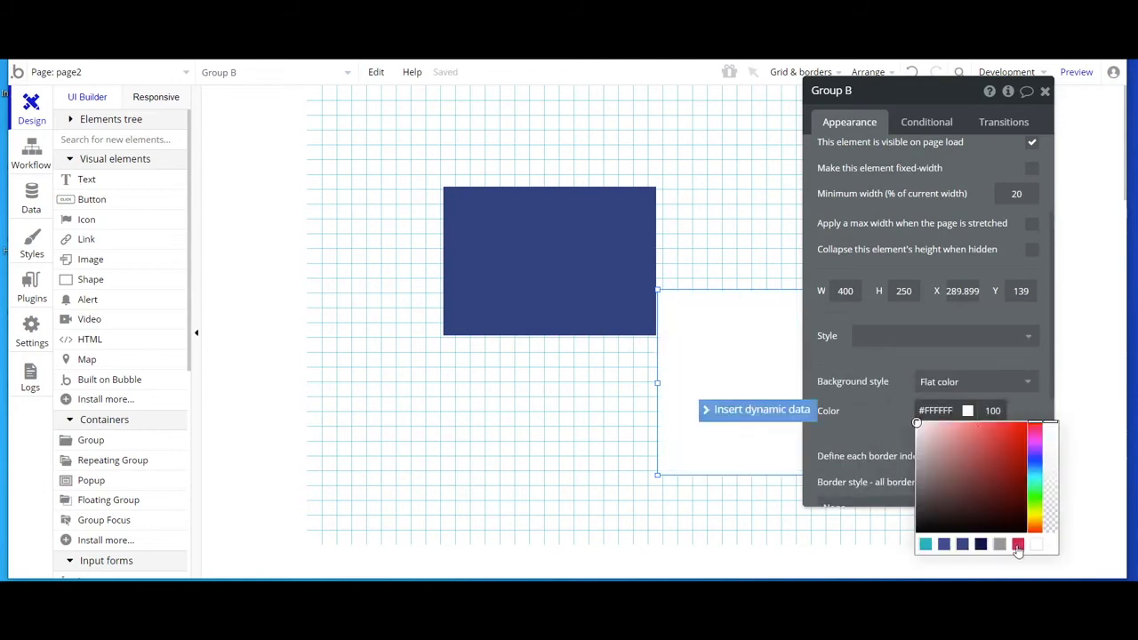
{"action": "left_click", "coordinate": [1018, 547]}
{"action": "left_click", "coordinate": [729, 220]}
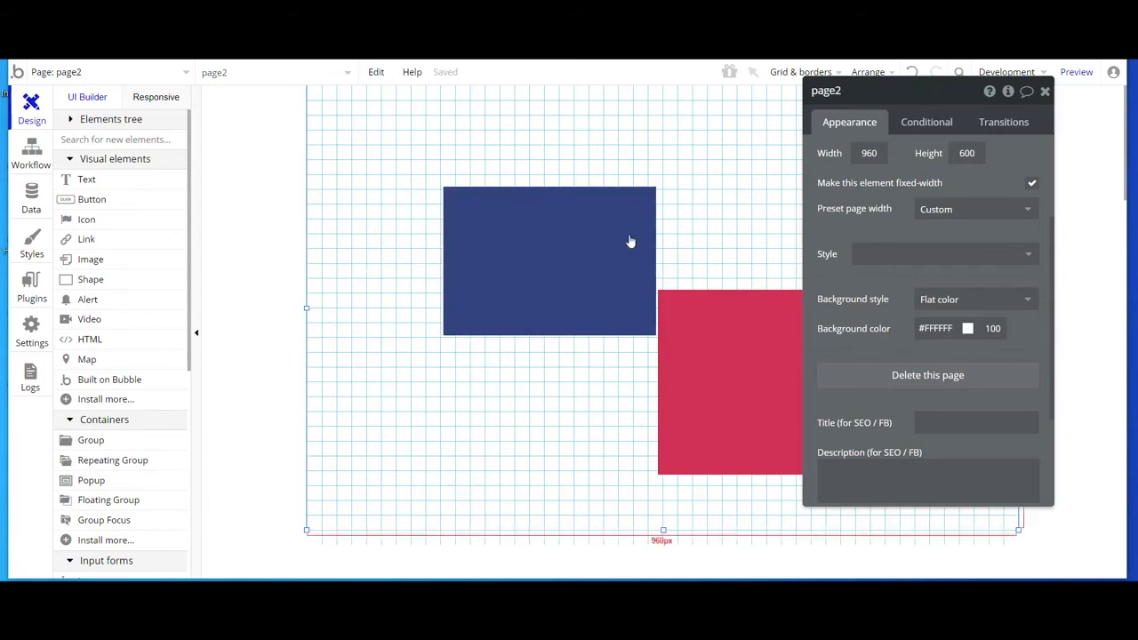
Select the blue group and the red group in turn, and view the arrange options for the red one
{"action": "left_click", "coordinate": [574, 285]}
{"action": "left_click", "coordinate": [573, 285]}
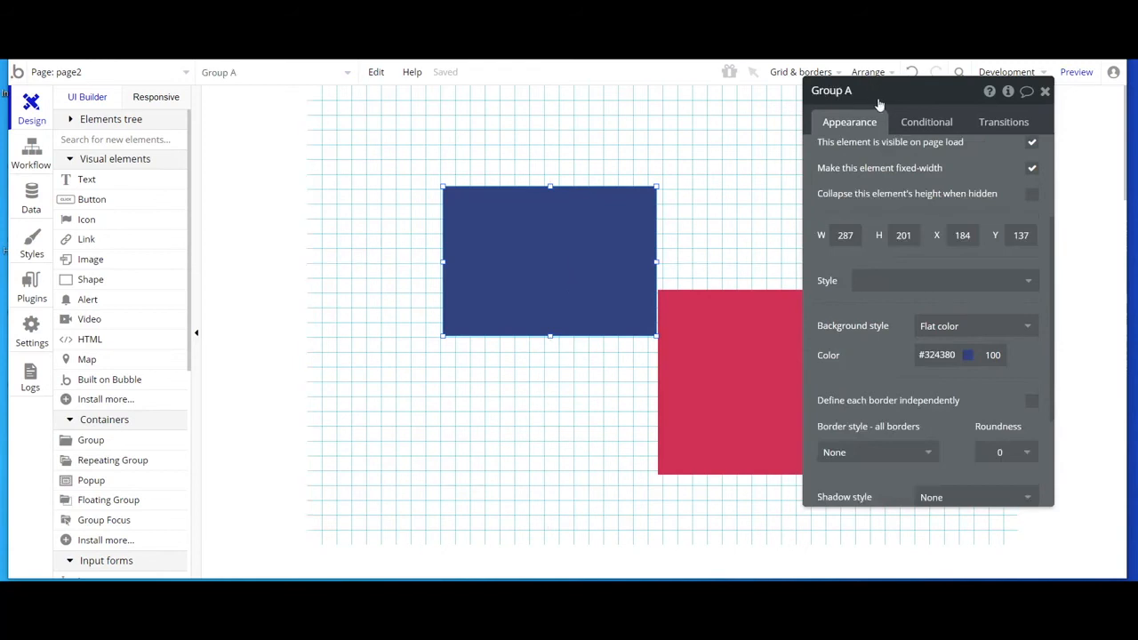
{"action": "left_click", "coordinate": [690, 388]}
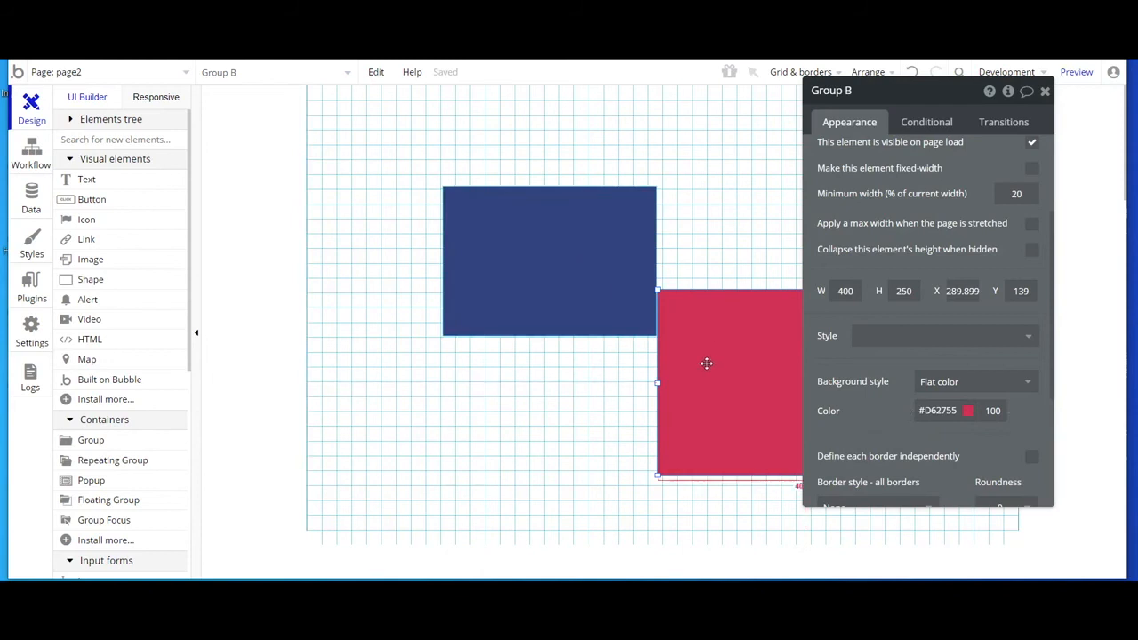
{"action": "left_click", "coordinate": [869, 73]}
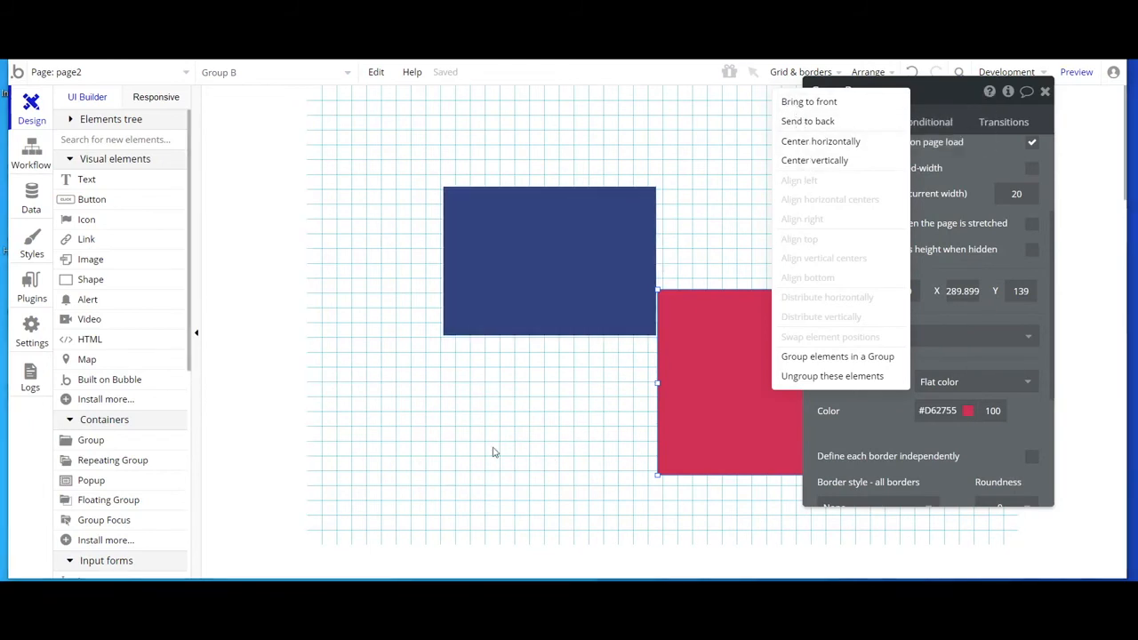
Move the red group up the page and place the blue group inside it at about X 59, Y 19
{"action": "left_click_drag", "start_coordinate": [679, 409], "coordinate": [698, 240]}
{"action": "left_click_drag", "start_coordinate": [567, 264], "coordinate": [780, 213]}
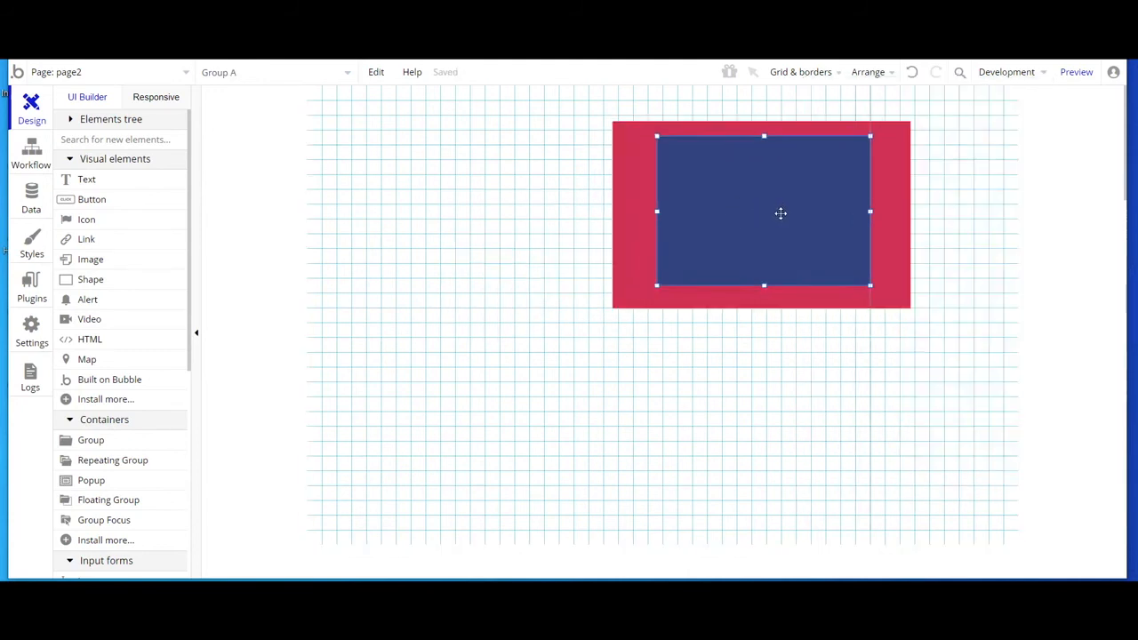
{"action": "double_click", "coordinate": [703, 186]}
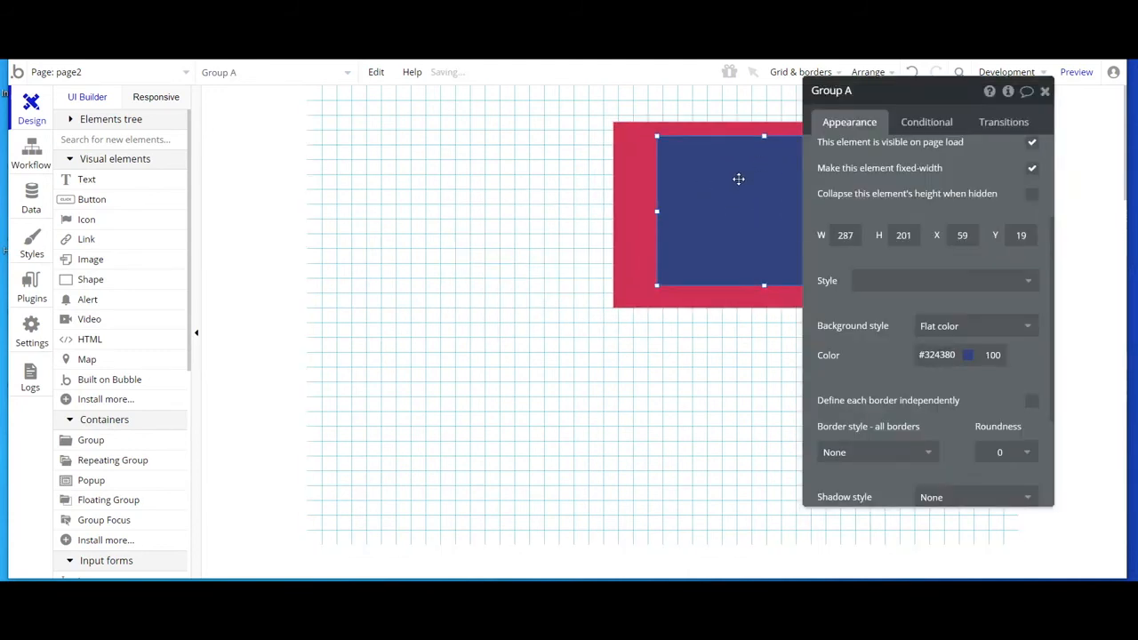
Center the blue group vertically and horizontally inside the red group
{"action": "left_click_drag", "start_coordinate": [886, 91], "coordinate": [388, 108]}
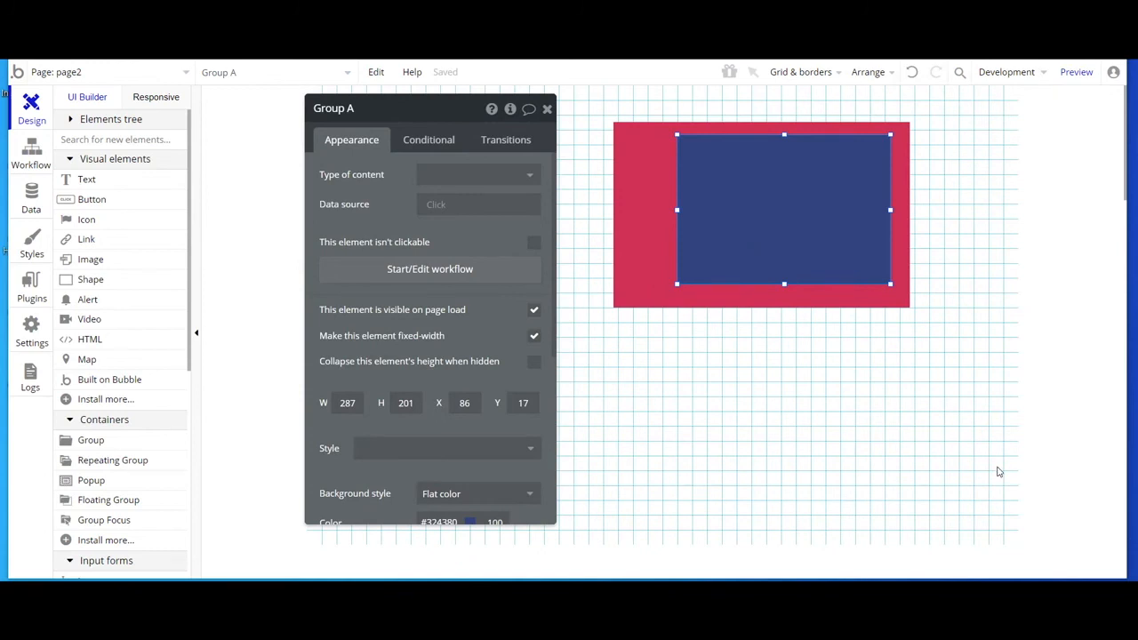
{"action": "key", "text": "alt"}
{"action": "left_click", "coordinate": [862, 73]}
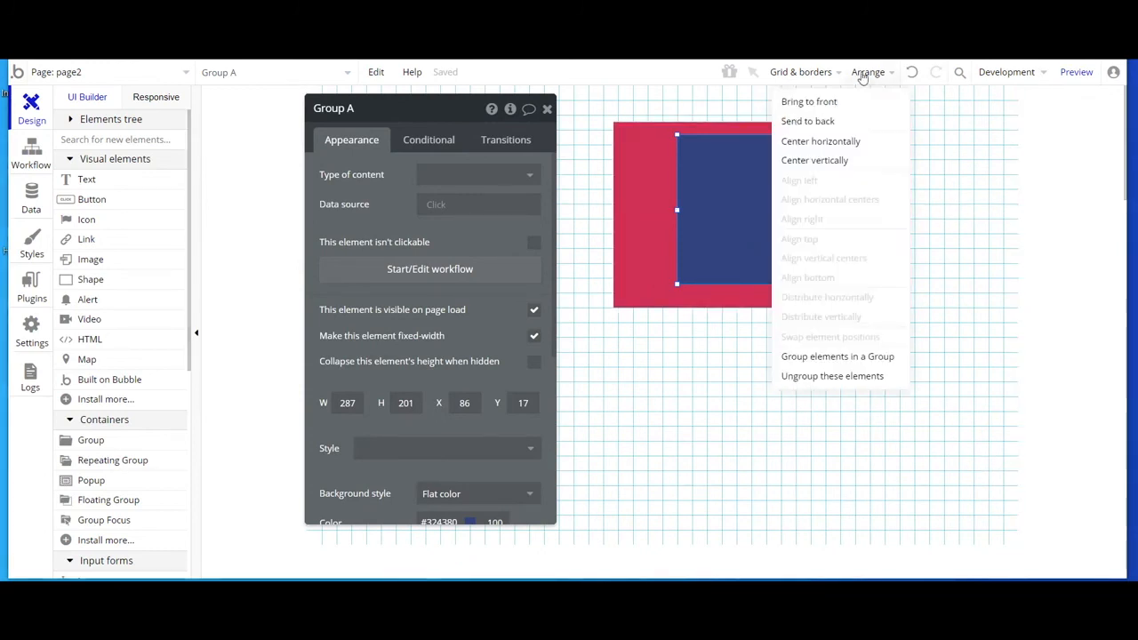
{"action": "left_click", "coordinate": [839, 160]}
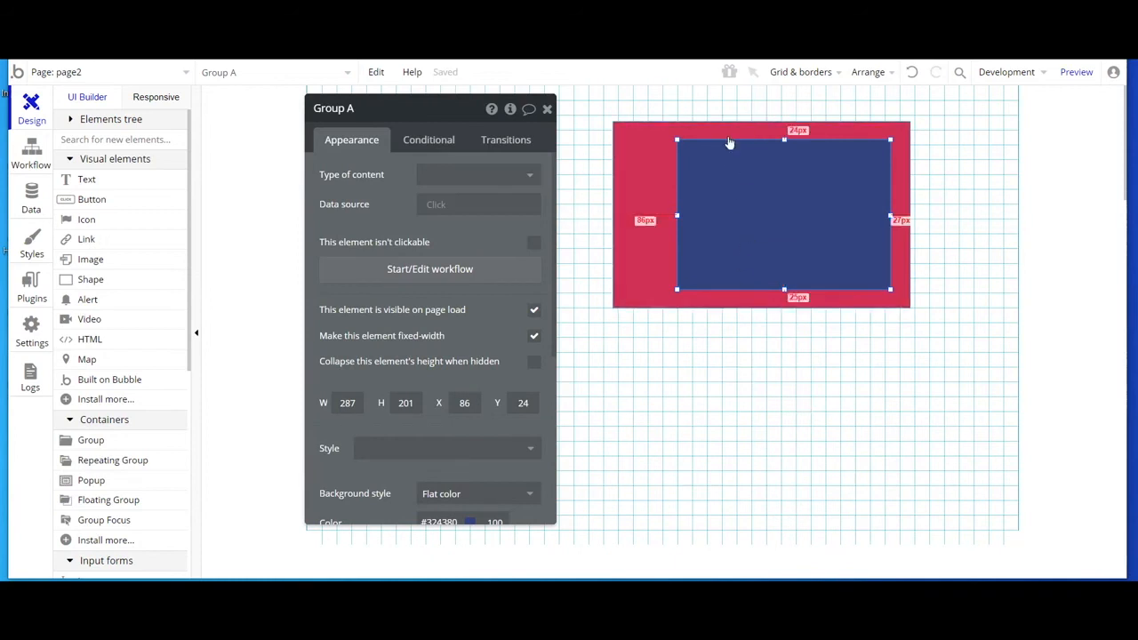
{"action": "left_click", "coordinate": [862, 72]}
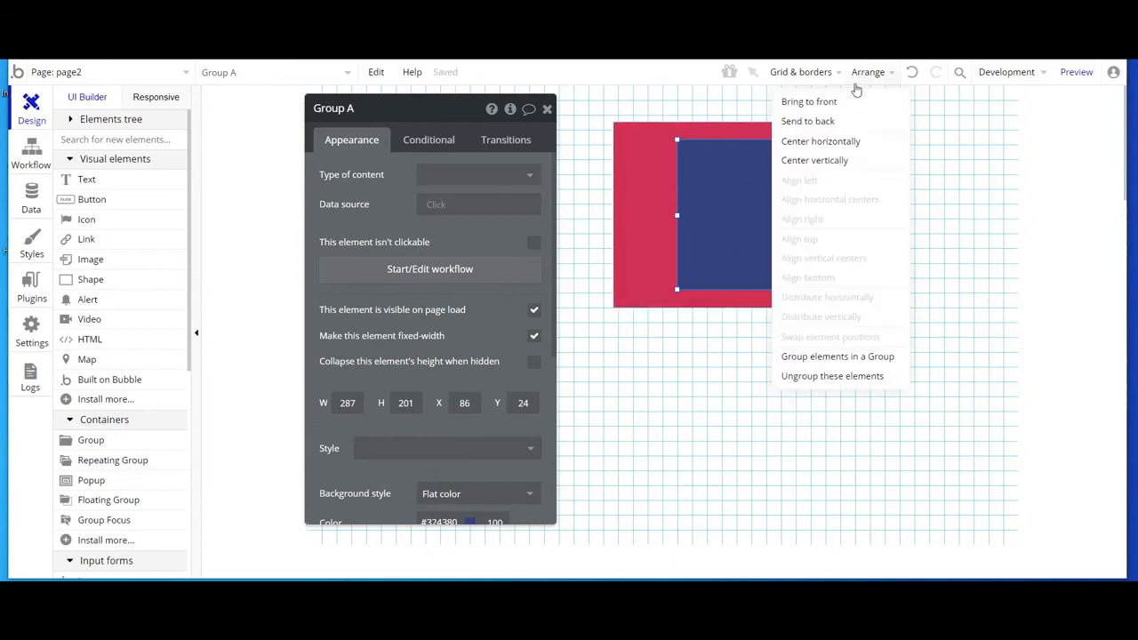
{"action": "left_click", "coordinate": [851, 148]}
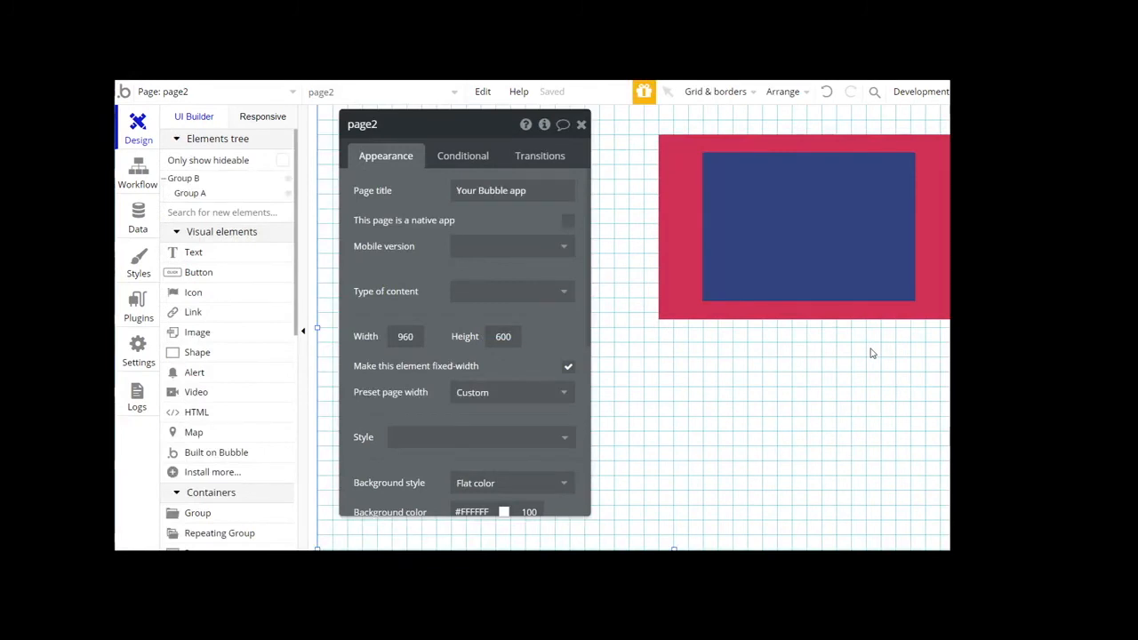
Select the blue and red groups together, align them left, and undo the alignment
{"action": "left_click", "coordinate": [810, 264]}
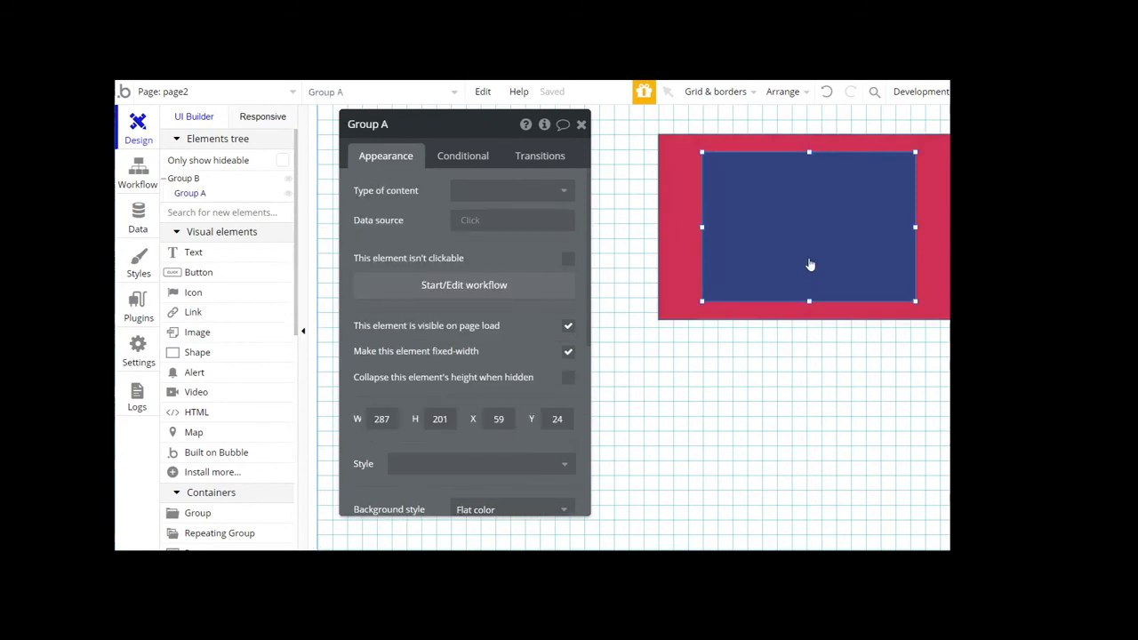
{"action": "left_click", "coordinate": [669, 291], "text": "shift"}
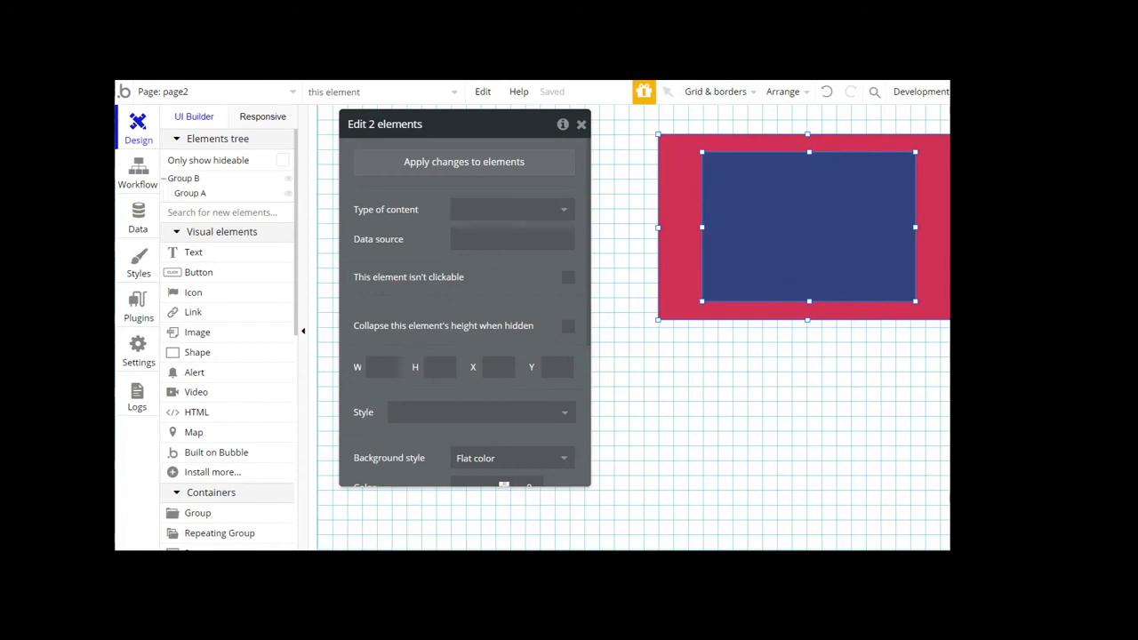
{"action": "right_click", "coordinate": [934, 266]}
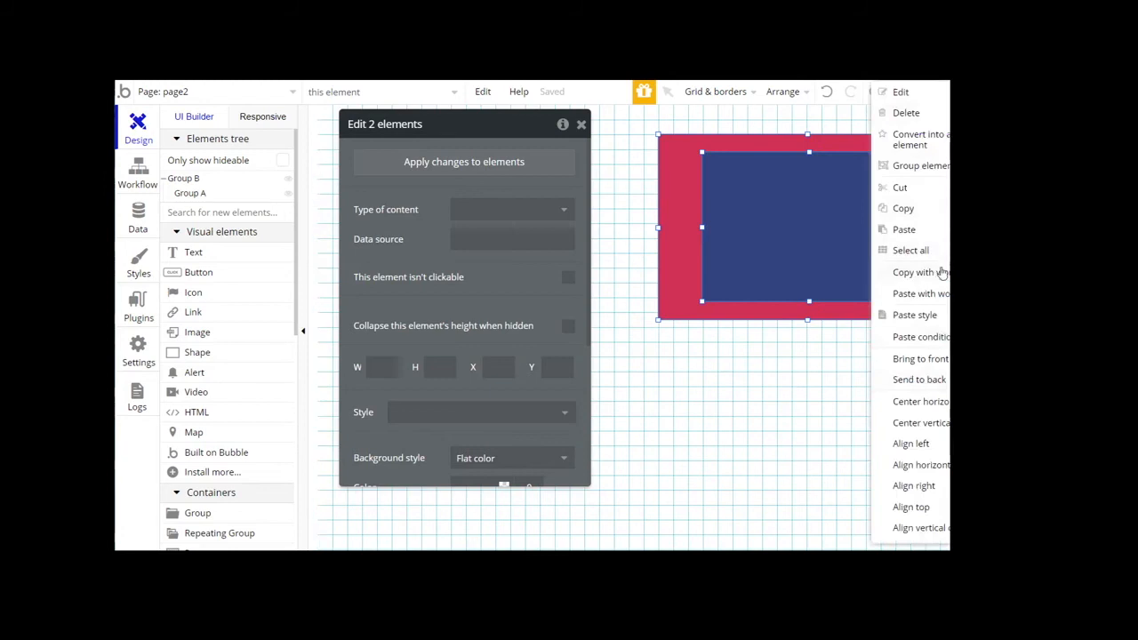
{"action": "left_click", "coordinate": [782, 94]}
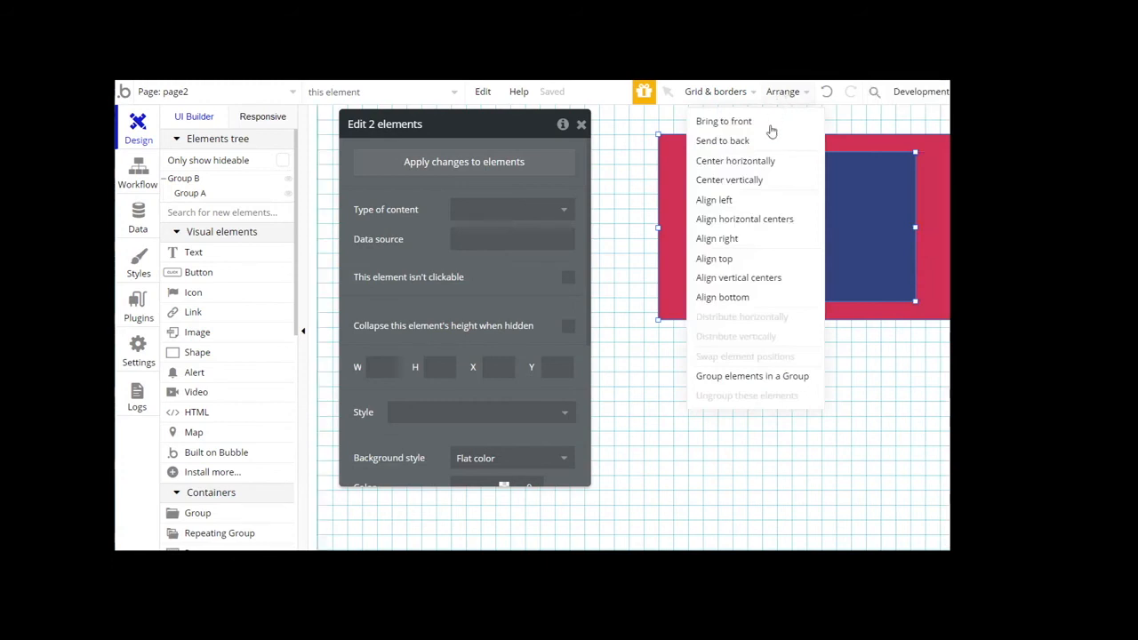
{"action": "left_click", "coordinate": [717, 380]}
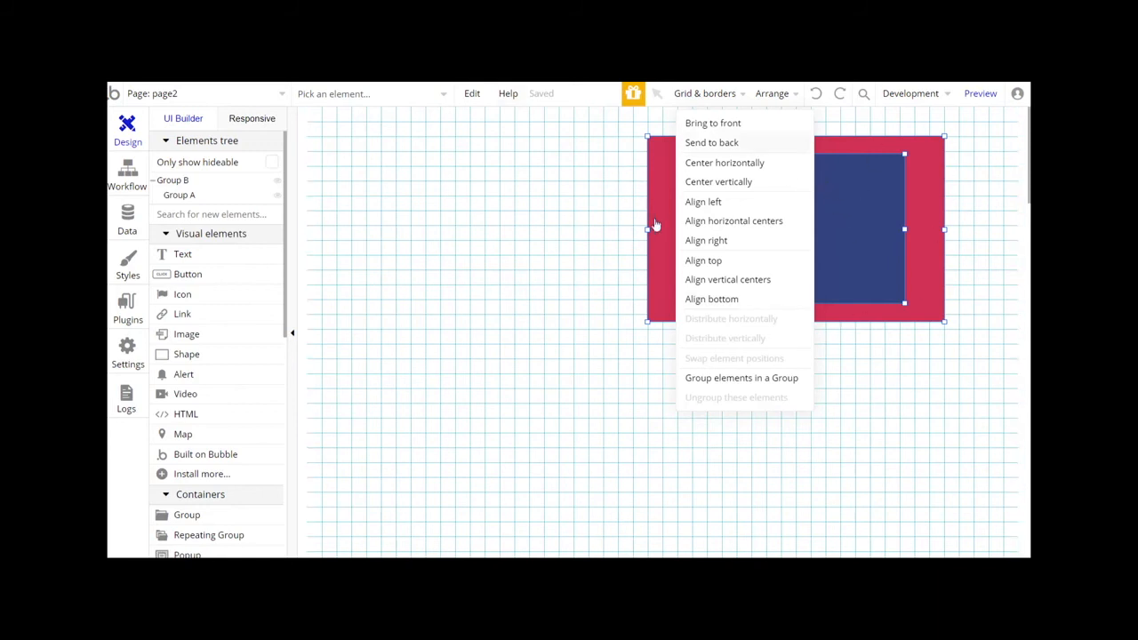
{"action": "left_click", "coordinate": [720, 206]}
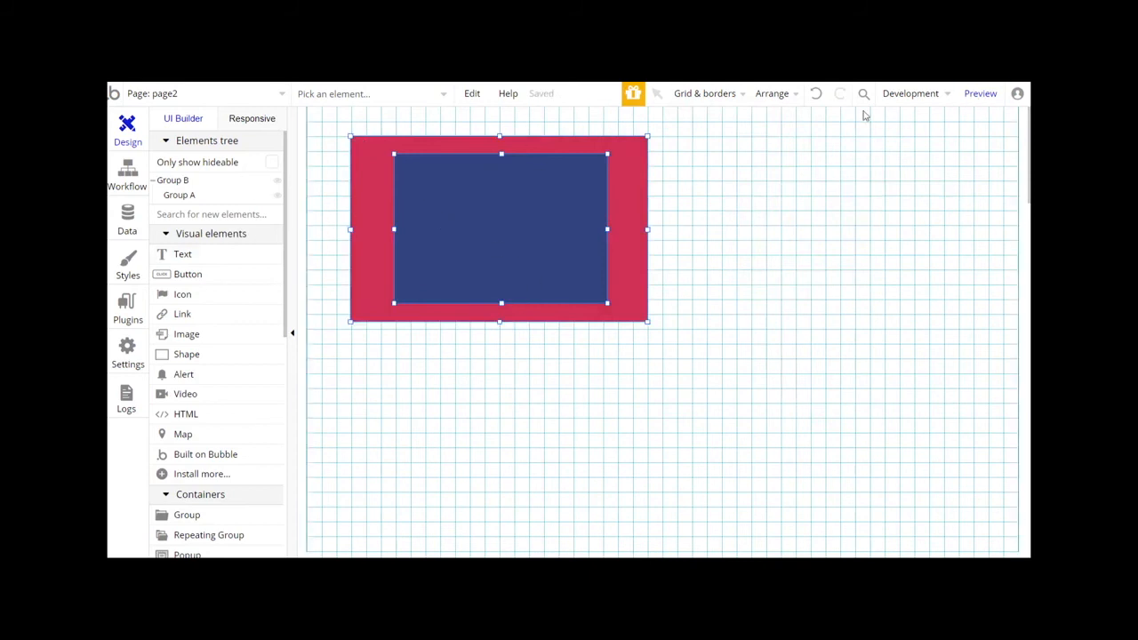
{"action": "left_click", "coordinate": [815, 97]}
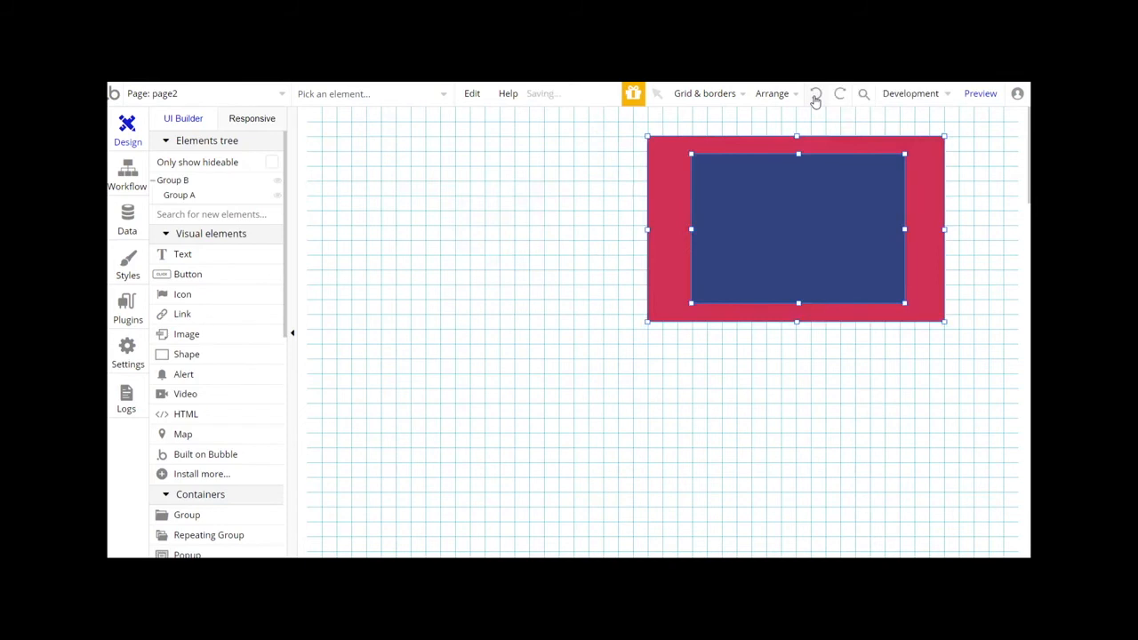
{"action": "left_click", "coordinate": [785, 455]}
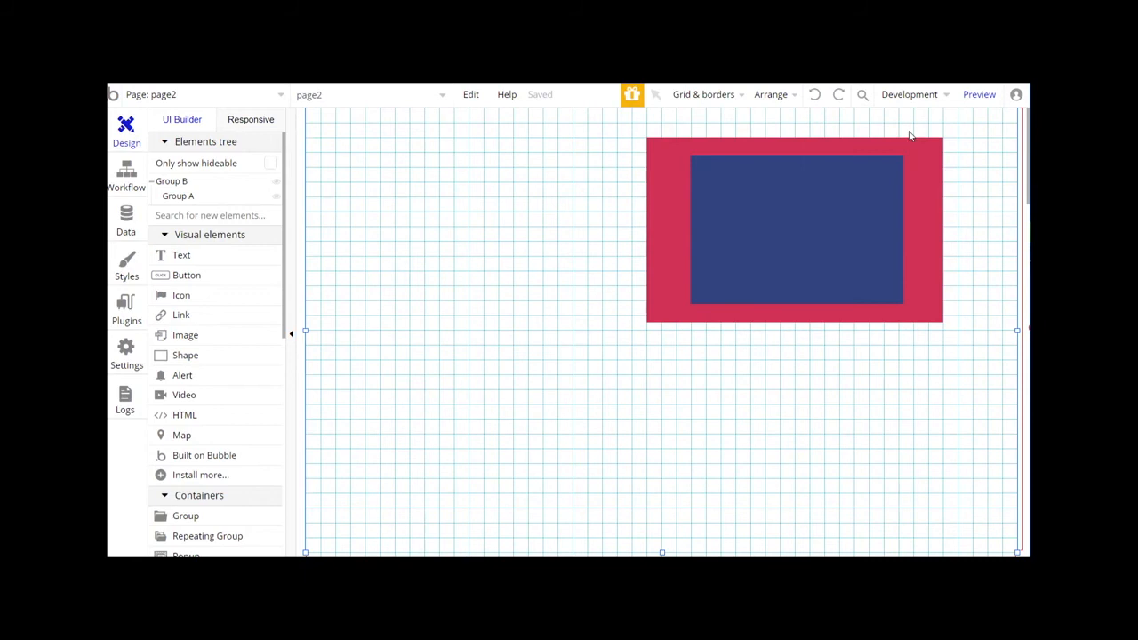
Search the app for elements of type Group with the app search tool and look through the results
{"action": "left_click", "coordinate": [862, 96]}
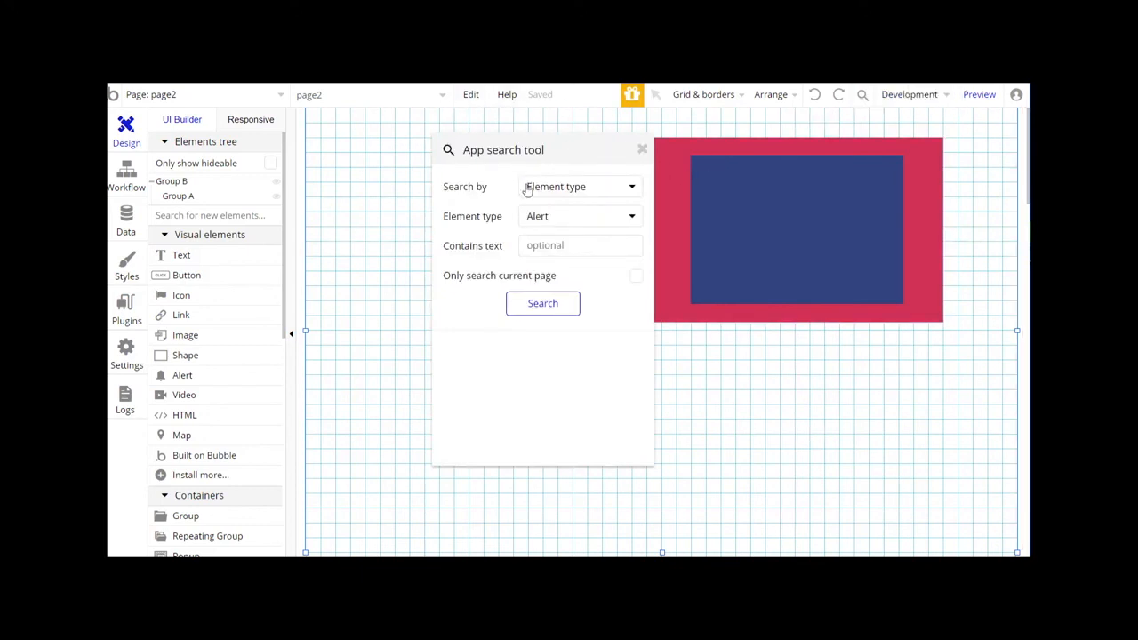
{"action": "left_click", "coordinate": [606, 188]}
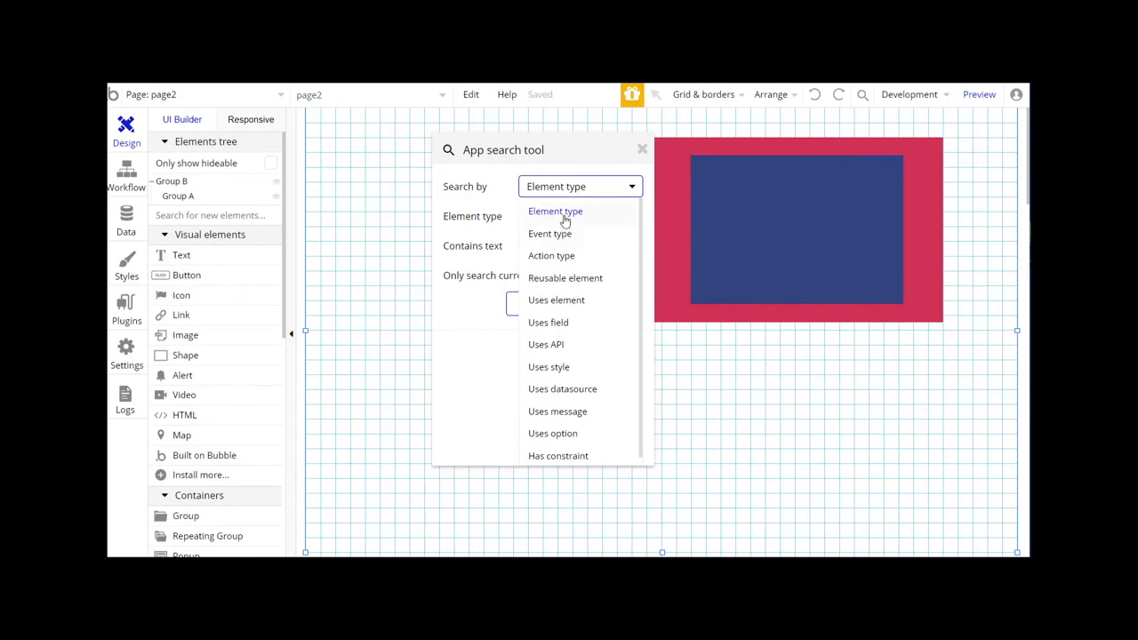
{"action": "left_click", "coordinate": [498, 201]}
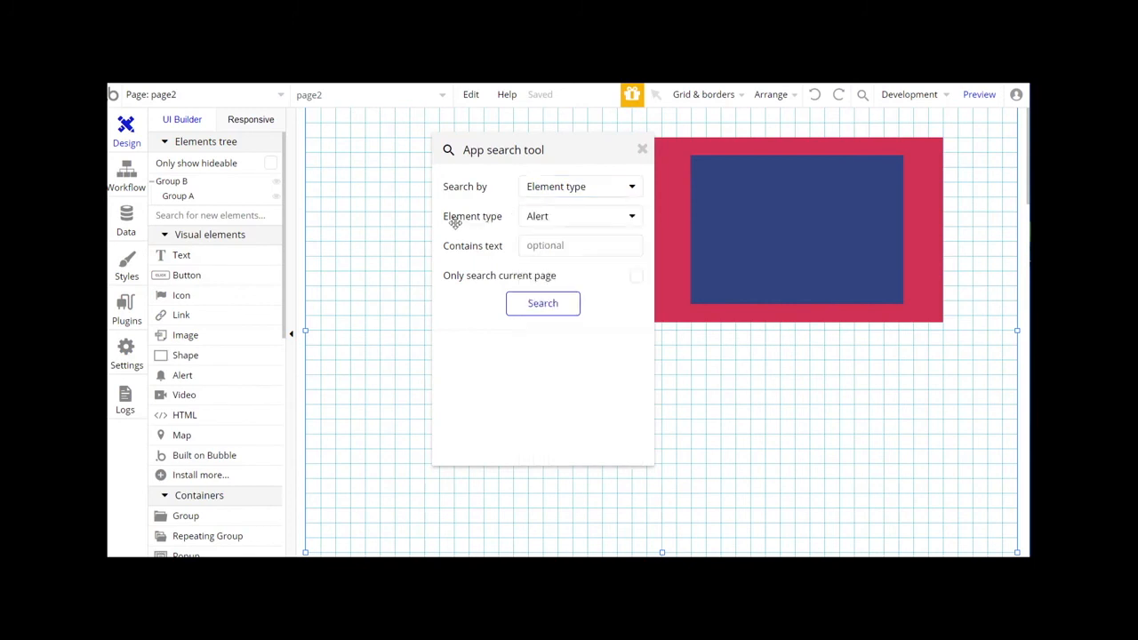
{"action": "left_click", "coordinate": [608, 218]}
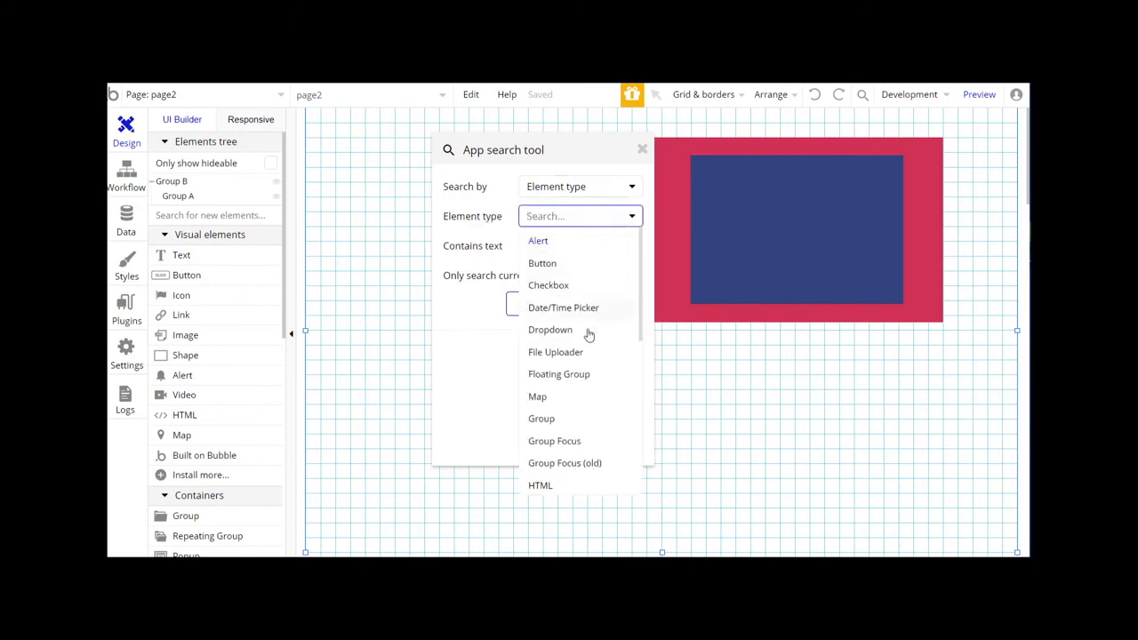
{"action": "left_click", "coordinate": [561, 418]}
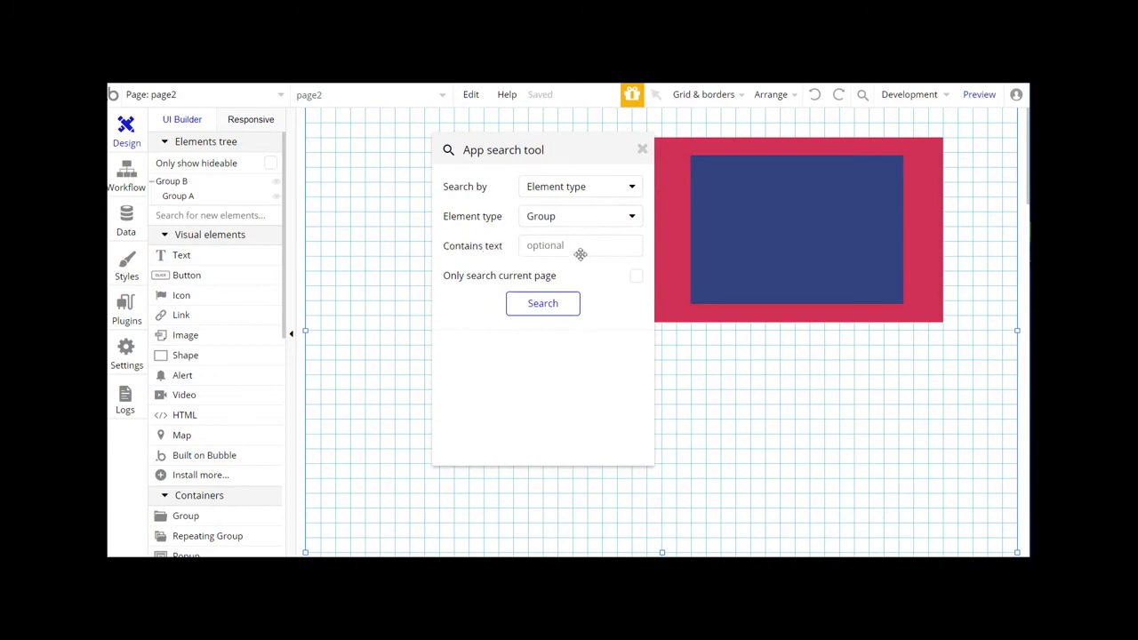
{"action": "left_click", "coordinate": [560, 309]}
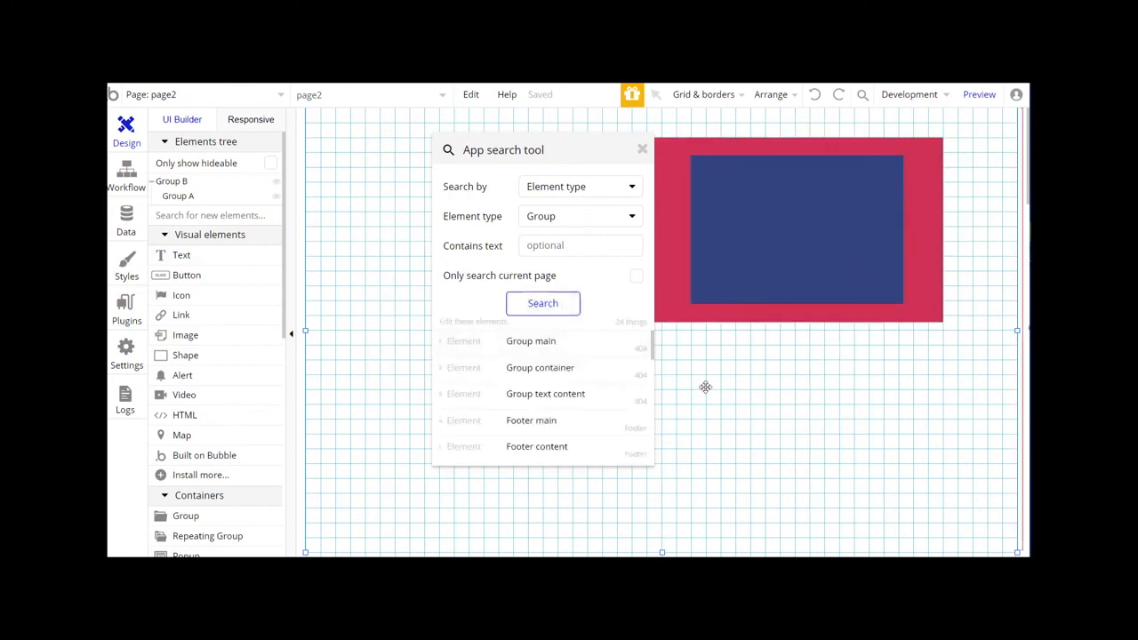
{"action": "left_click_drag", "start_coordinate": [652, 342], "coordinate": [655, 436]}
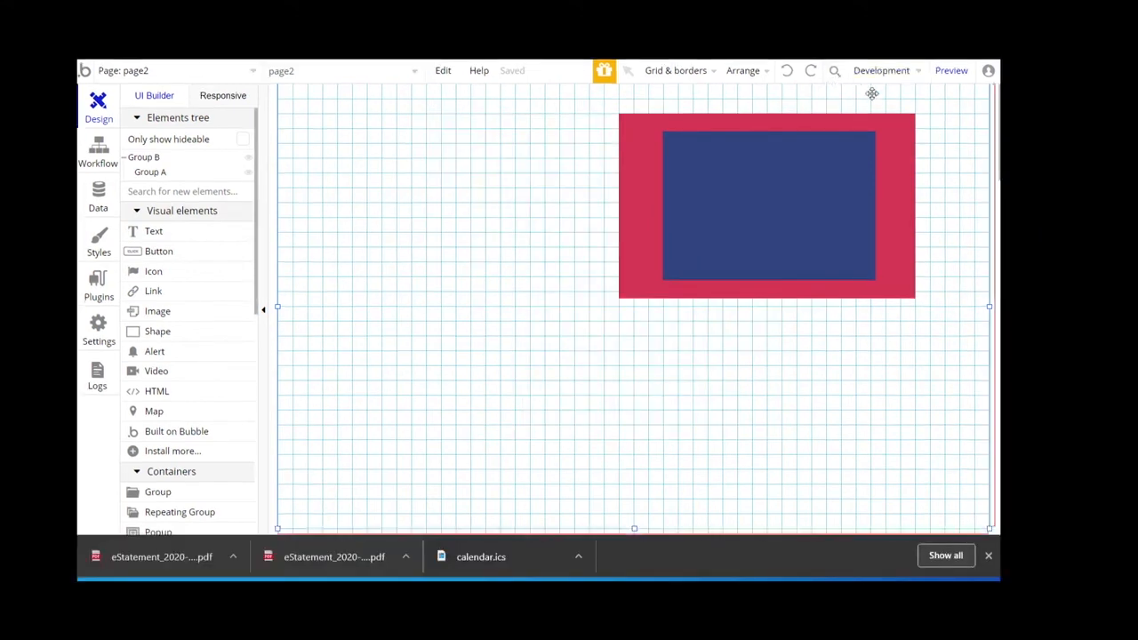
Try to create a save point for the Development version
{"action": "left_click", "coordinate": [892, 71]}
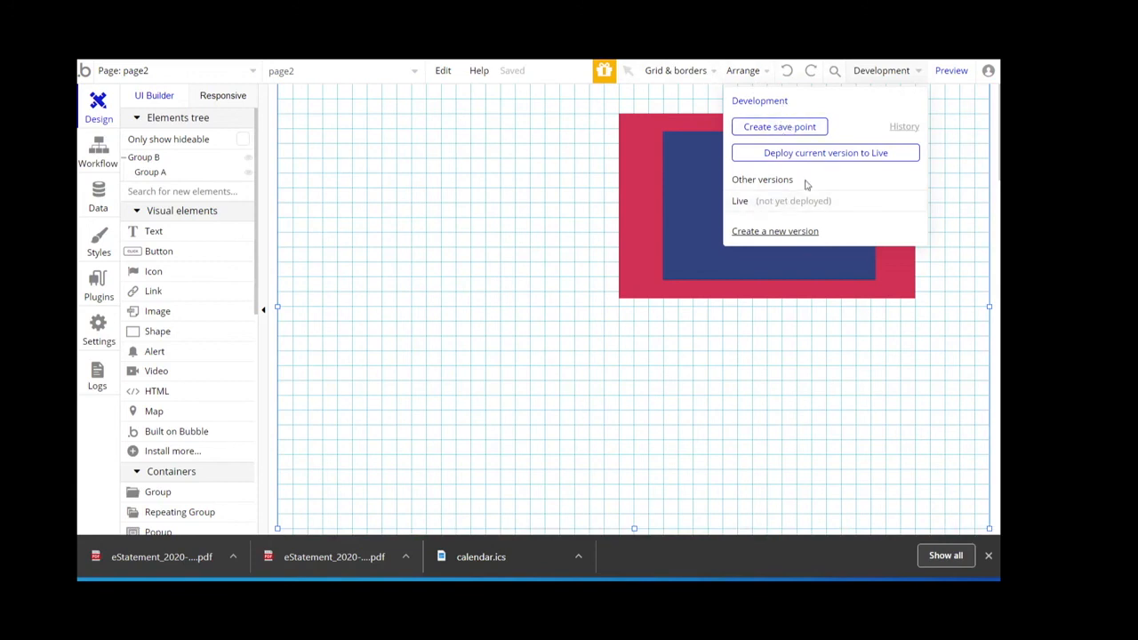
{"action": "left_click", "coordinate": [814, 130]}
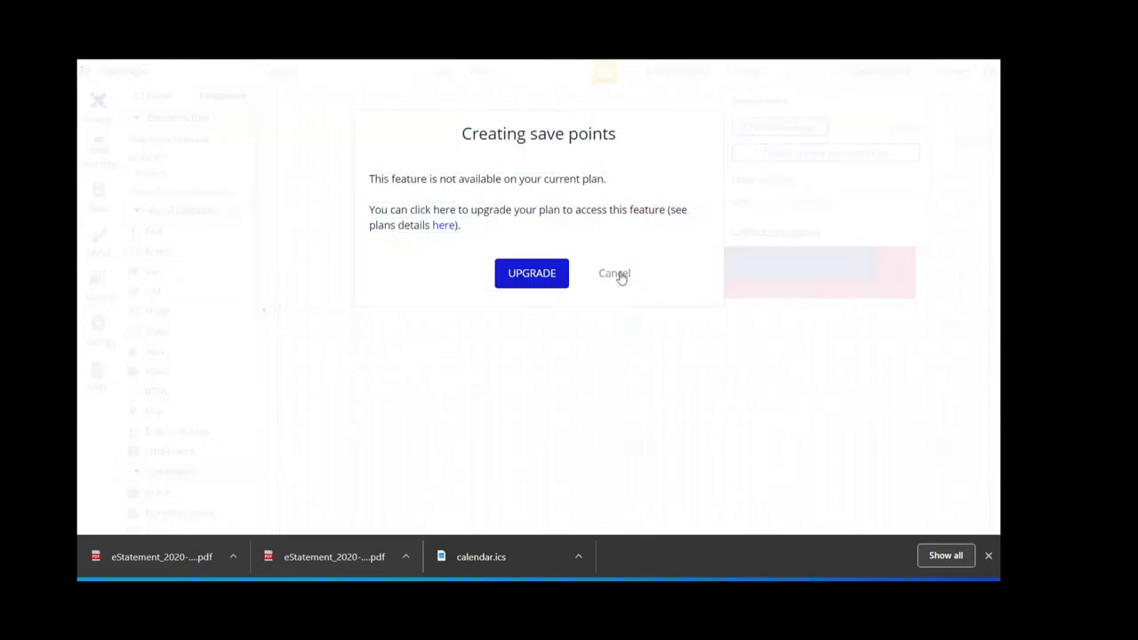
{"action": "left_click", "coordinate": [614, 274]}
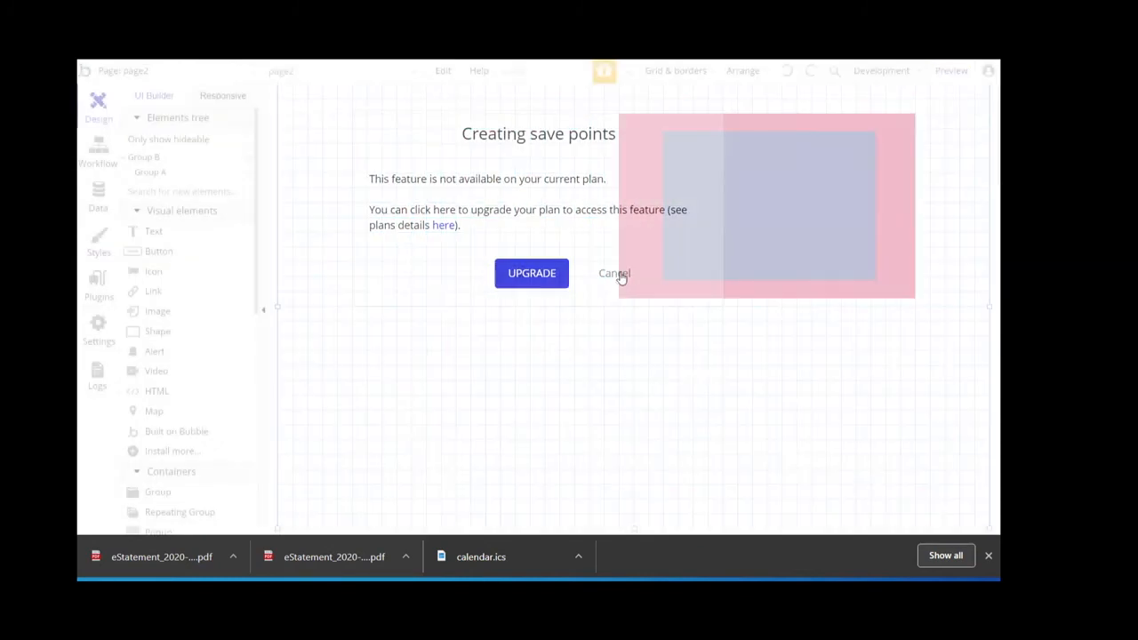
View the history of the Development version and its deployment options
{"action": "left_click", "coordinate": [880, 71]}
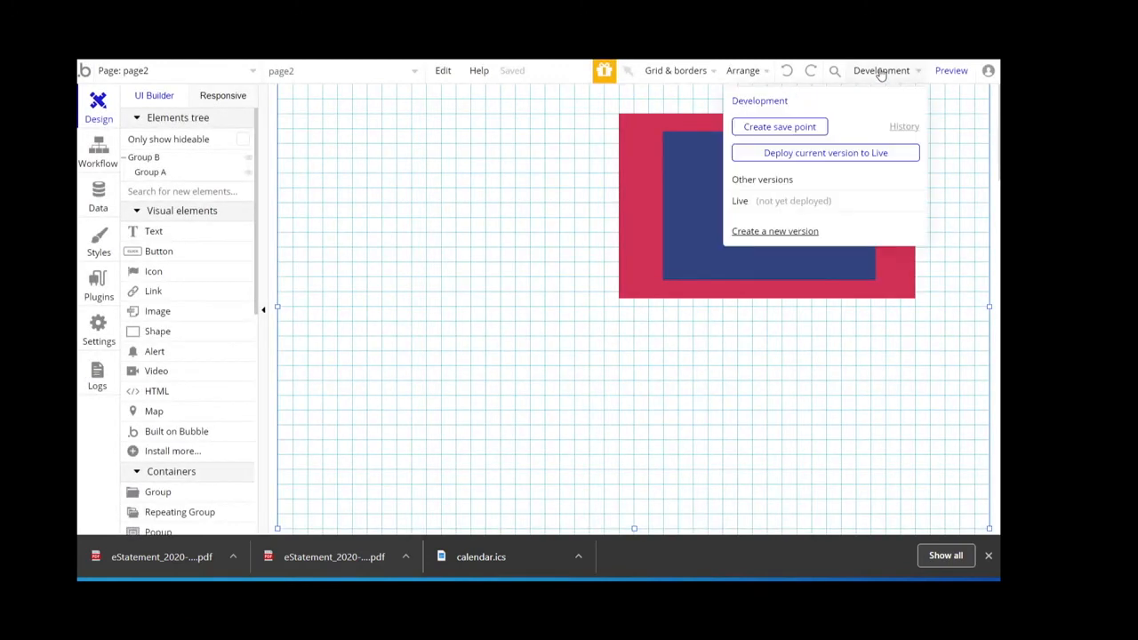
{"action": "left_click", "coordinate": [925, 129]}
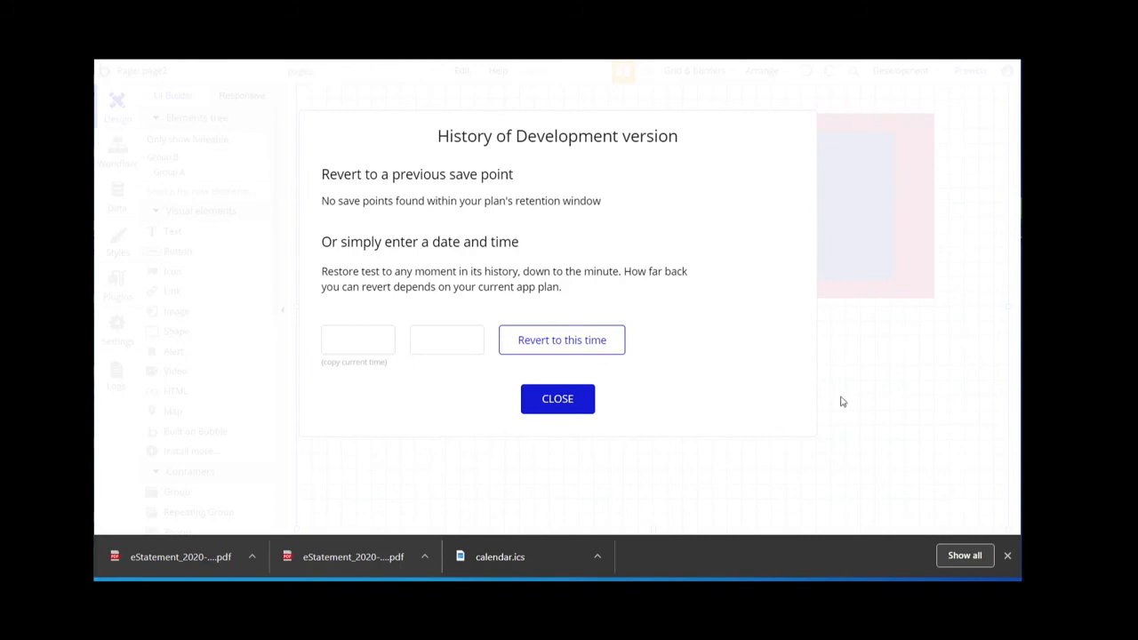
{"action": "left_click", "coordinate": [585, 401]}
{"action": "left_click", "coordinate": [908, 78]}
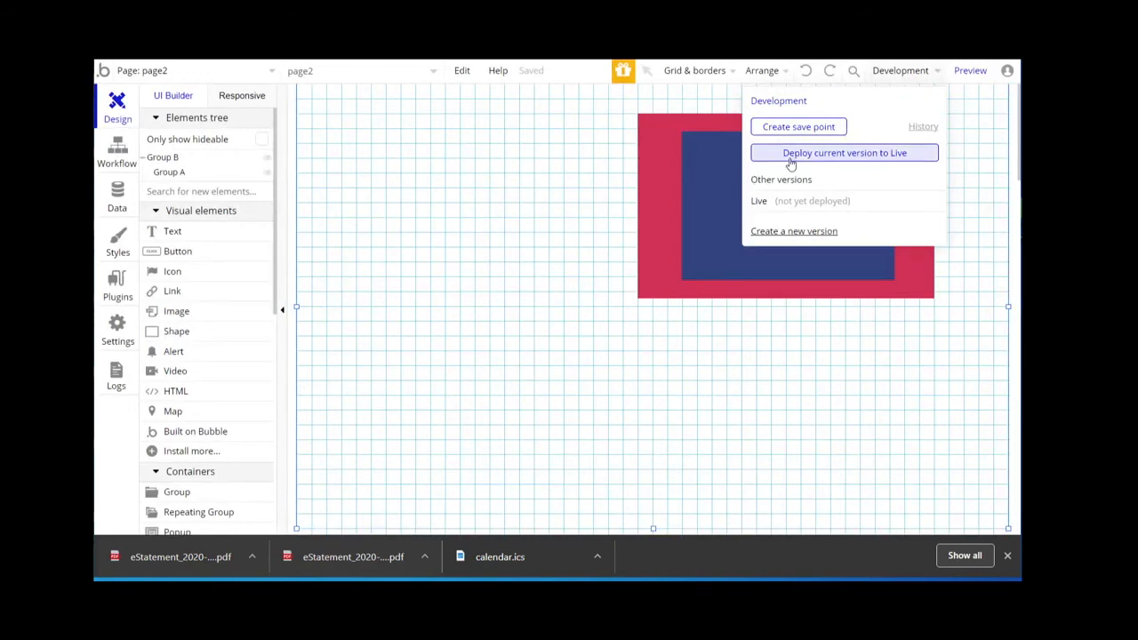
Review the available preview modes and the account options
{"action": "mouse_move", "coordinate": [969, 70]}
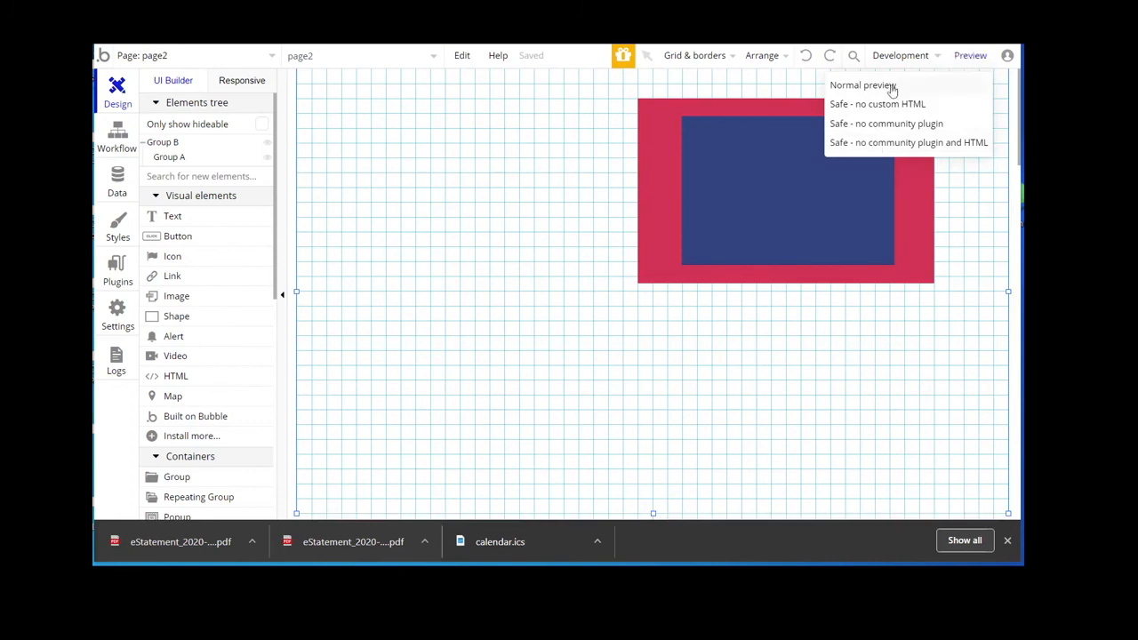
{"action": "left_click", "coordinate": [961, 66]}
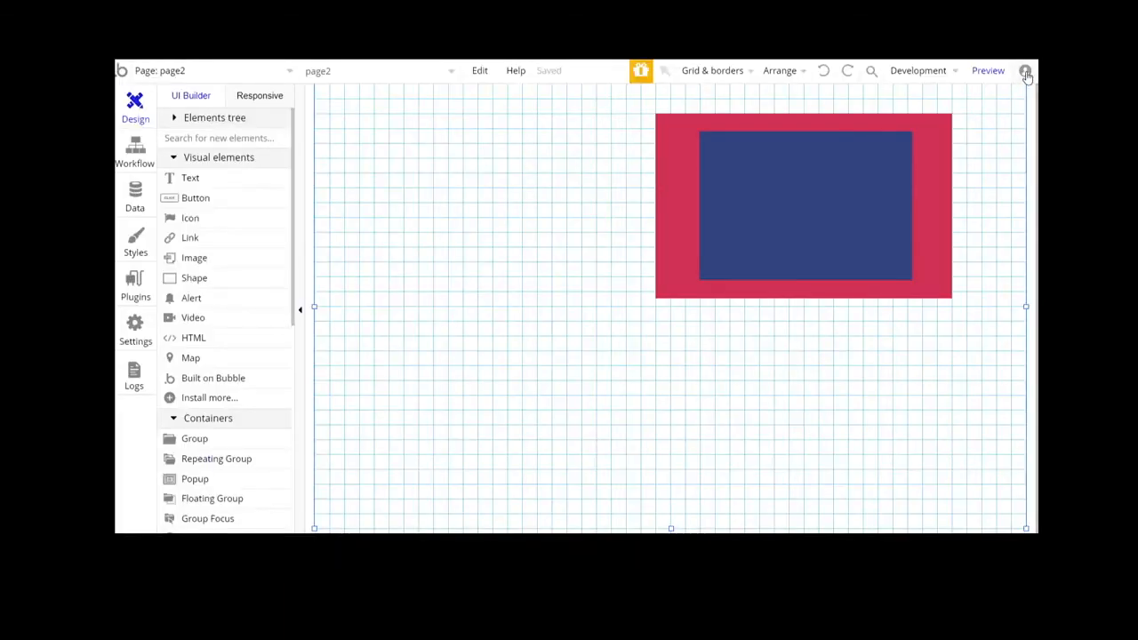
{"action": "left_click", "coordinate": [1026, 73]}
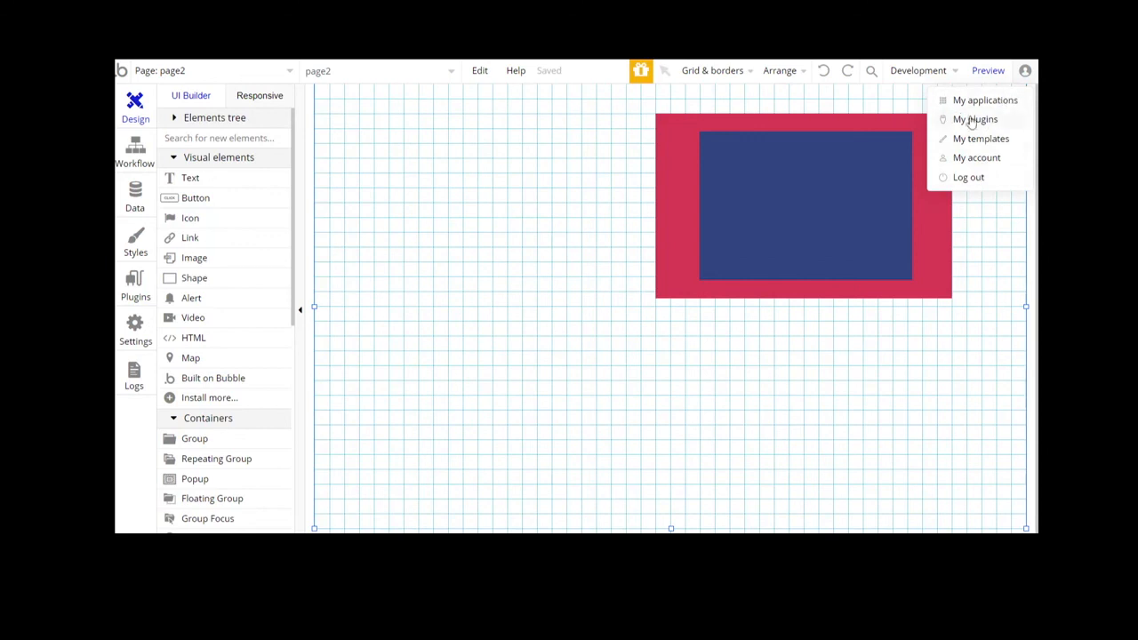
{"action": "left_click", "coordinate": [120, 73]}
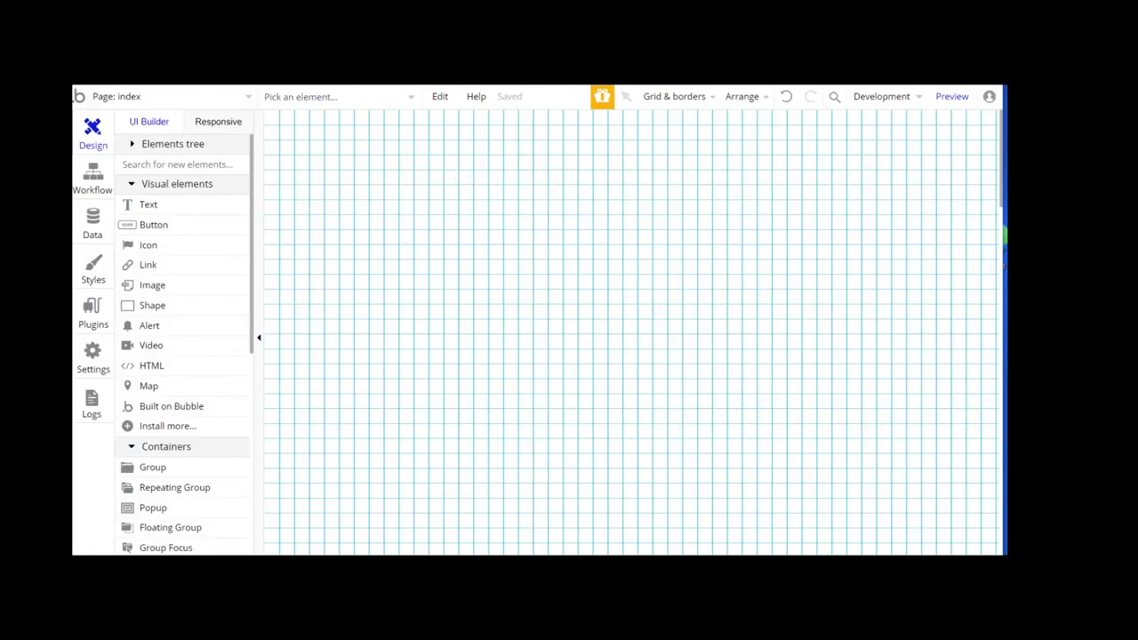
Draw a text element in the upper part of the index page and open its properties
{"action": "left_click", "coordinate": [147, 206]}
{"action": "left_click_drag", "start_coordinate": [338, 205], "coordinate": [488, 272]}
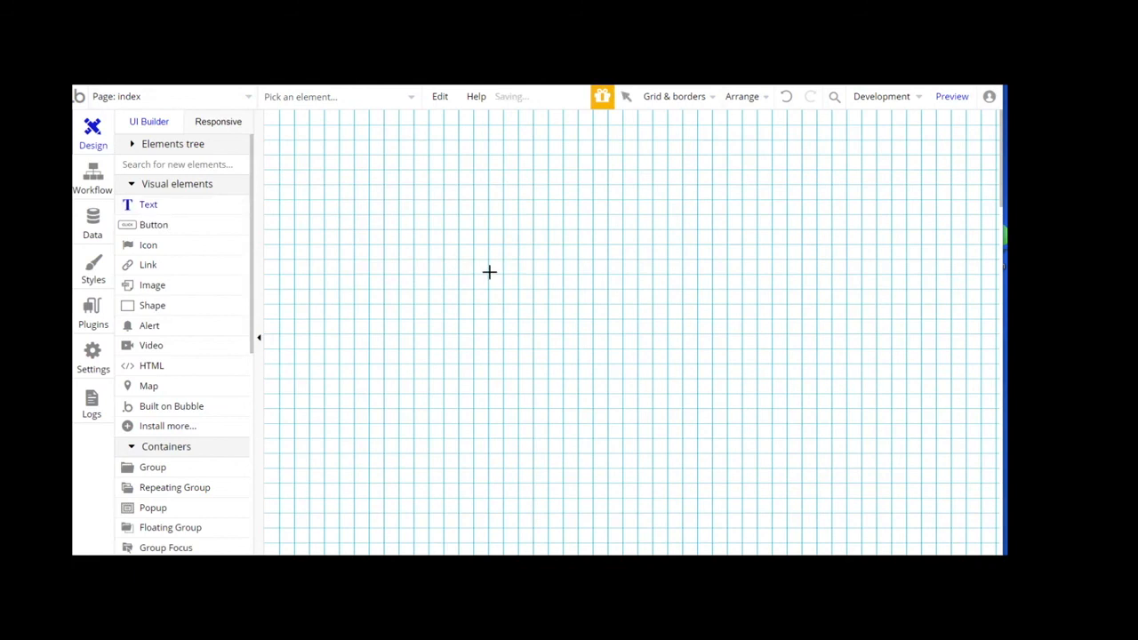
{"action": "double_click", "coordinate": [442, 240]}
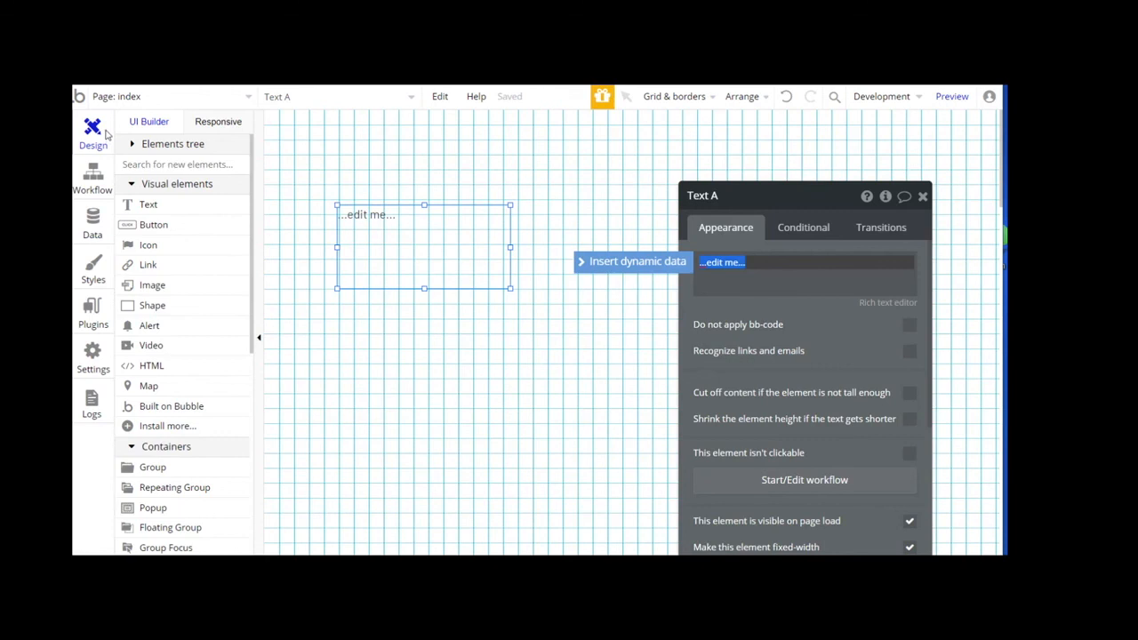
Look through the editor's Workflow, Data, Styles, Plugins, Settings and Logs sections in turn
{"action": "left_click", "coordinate": [102, 182]}
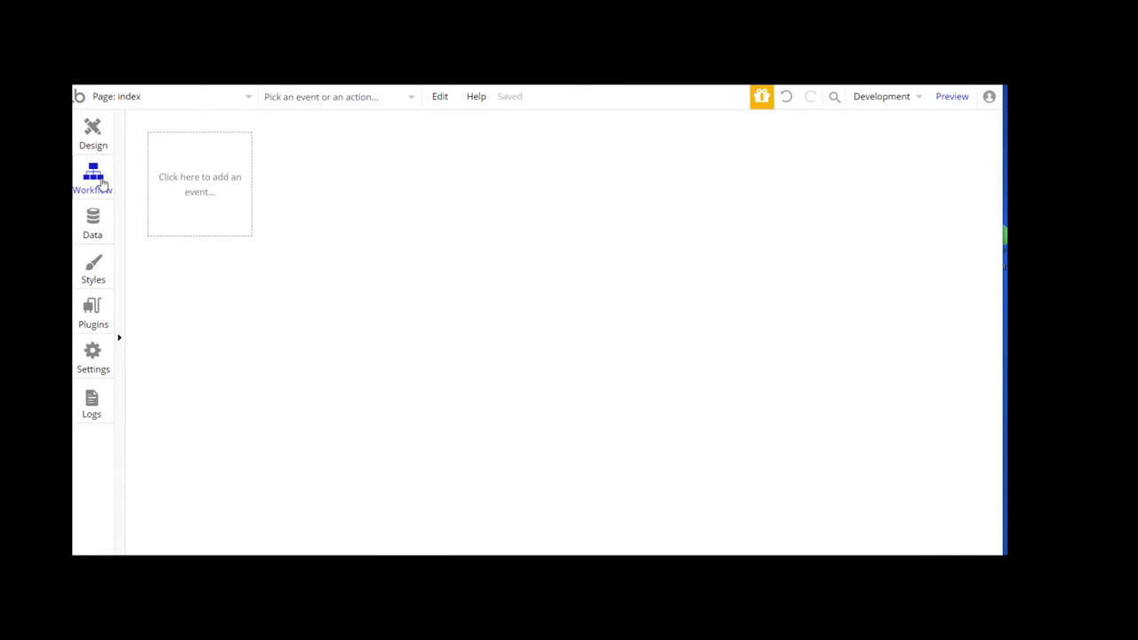
{"action": "left_click", "coordinate": [87, 228]}
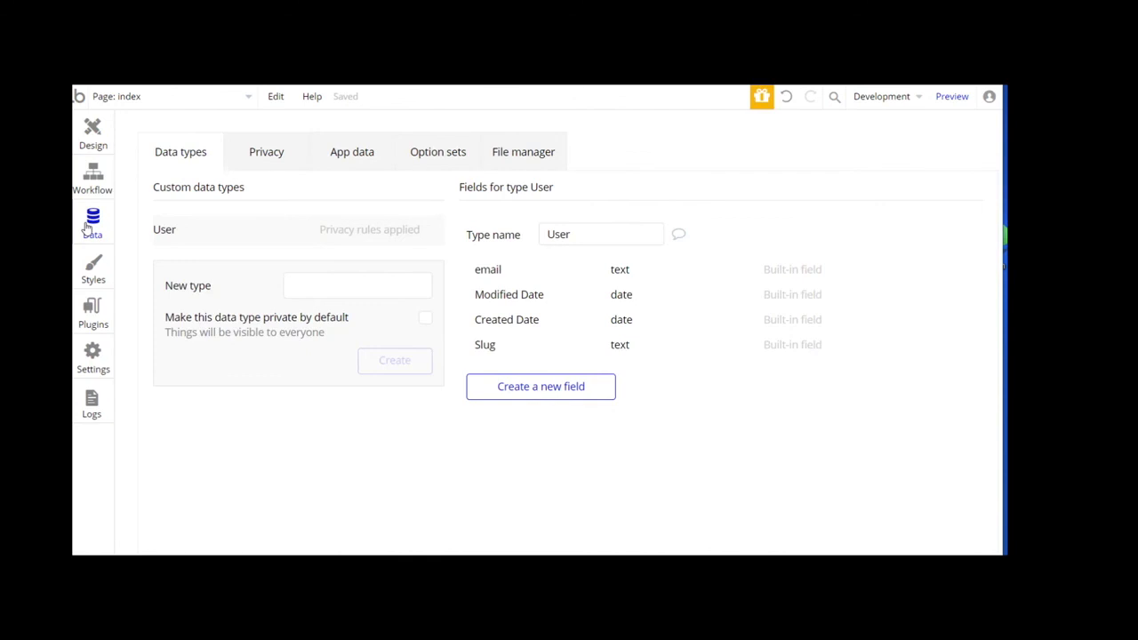
{"action": "left_click", "coordinate": [89, 275]}
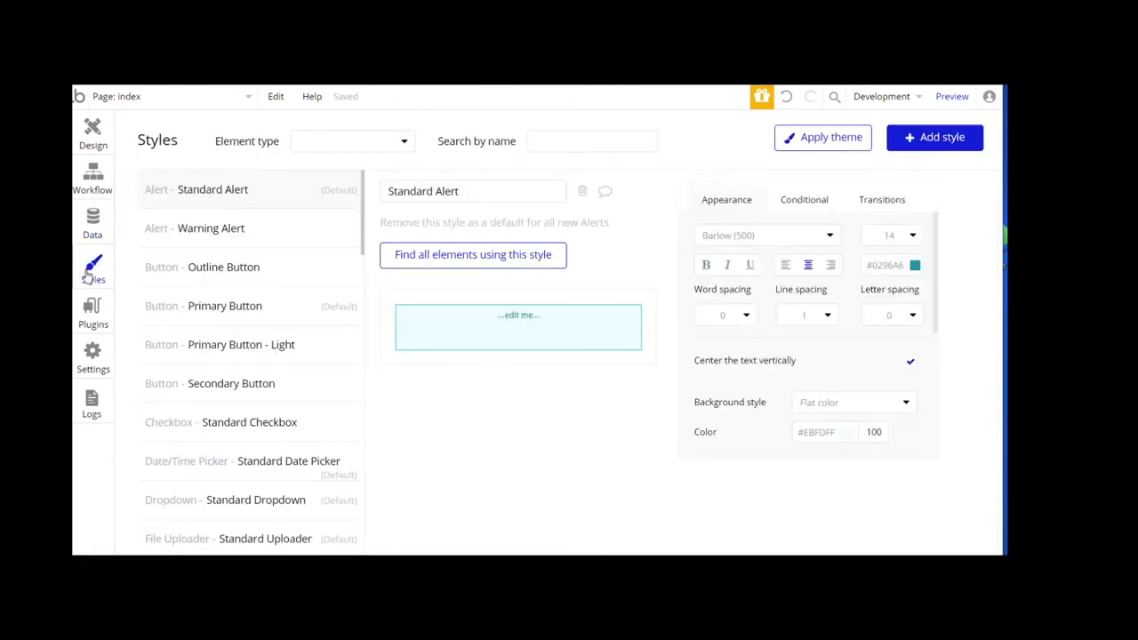
{"action": "left_click", "coordinate": [87, 325]}
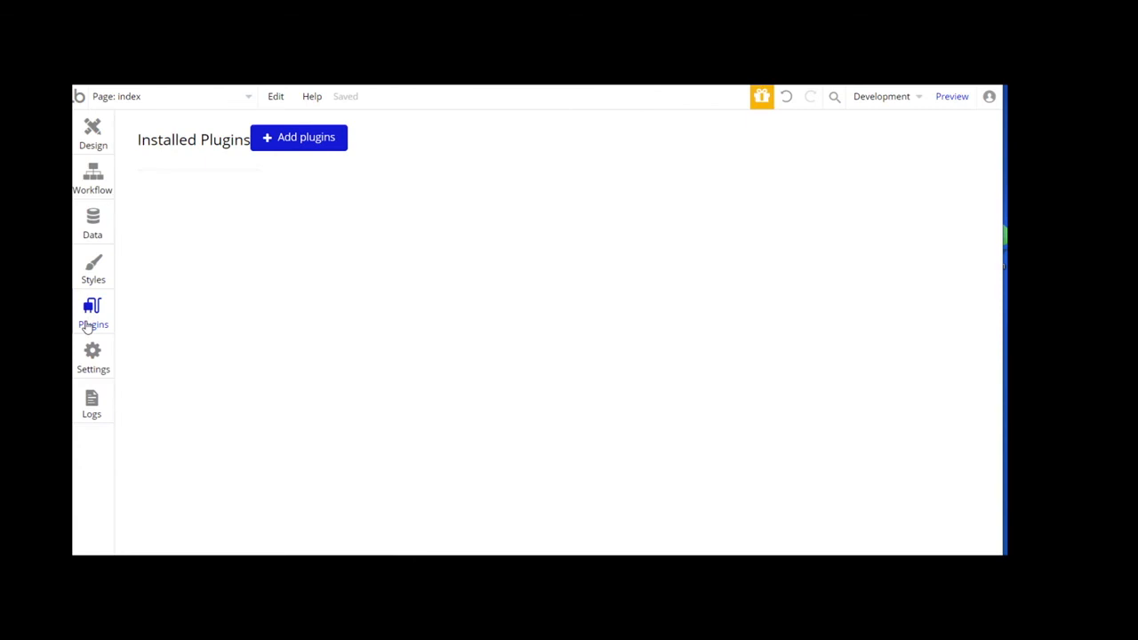
{"action": "left_click", "coordinate": [91, 359]}
{"action": "left_click", "coordinate": [90, 407]}
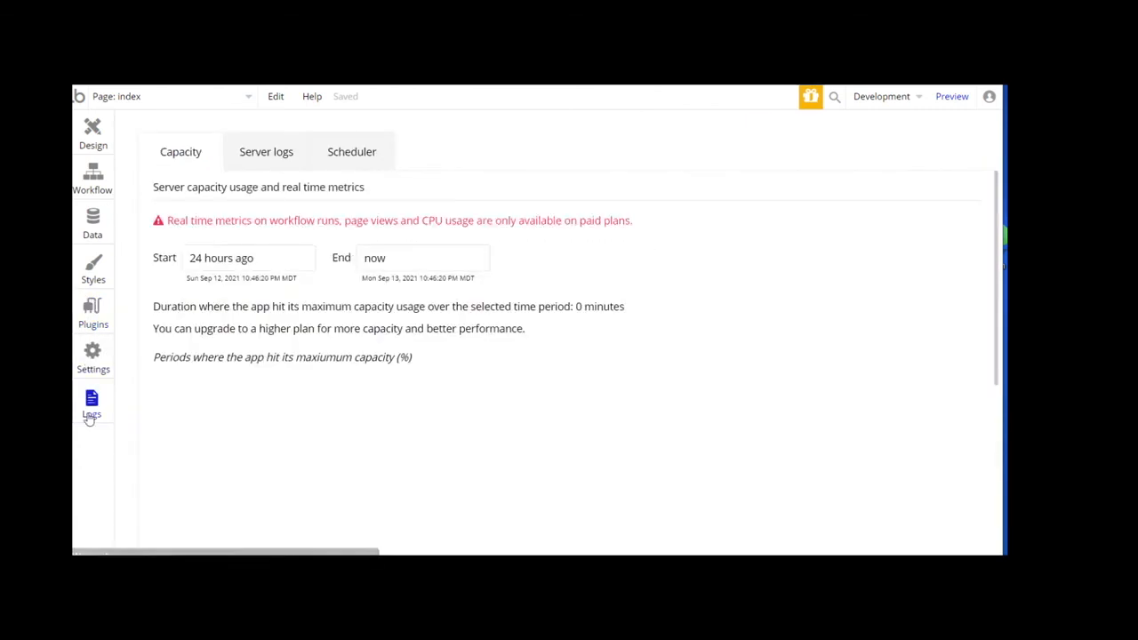